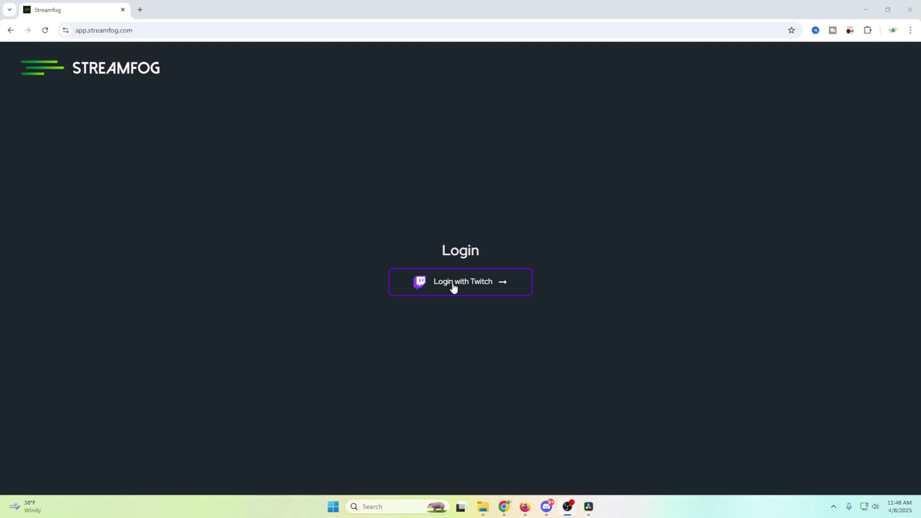
# Log in to Streamfog with Twitch and select Cam Link Pro HDMI-1 / Multiview as the input camera.
pyautogui.click(453, 285)
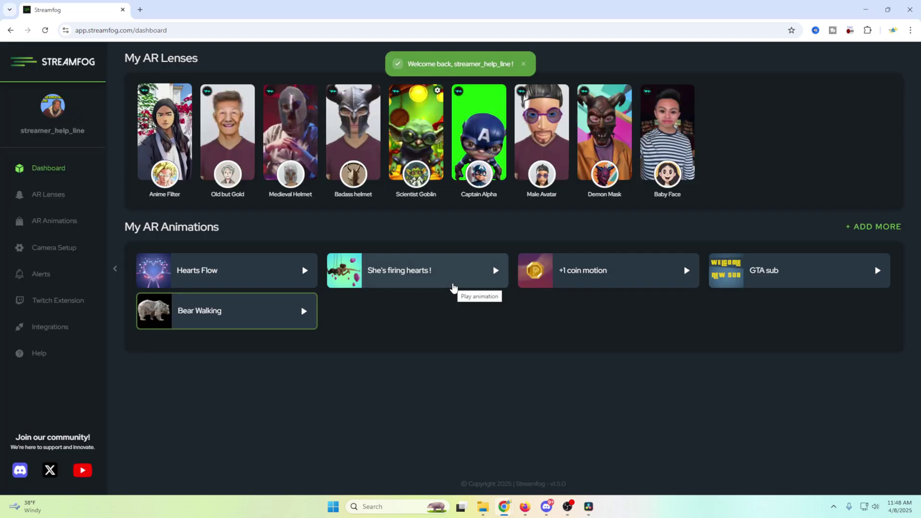
pyautogui.click(70, 134)
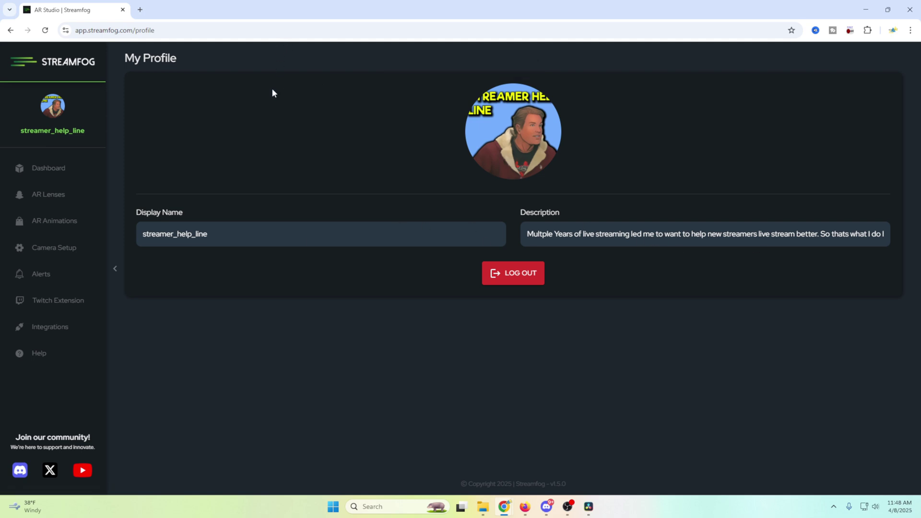
pyautogui.click(64, 249)
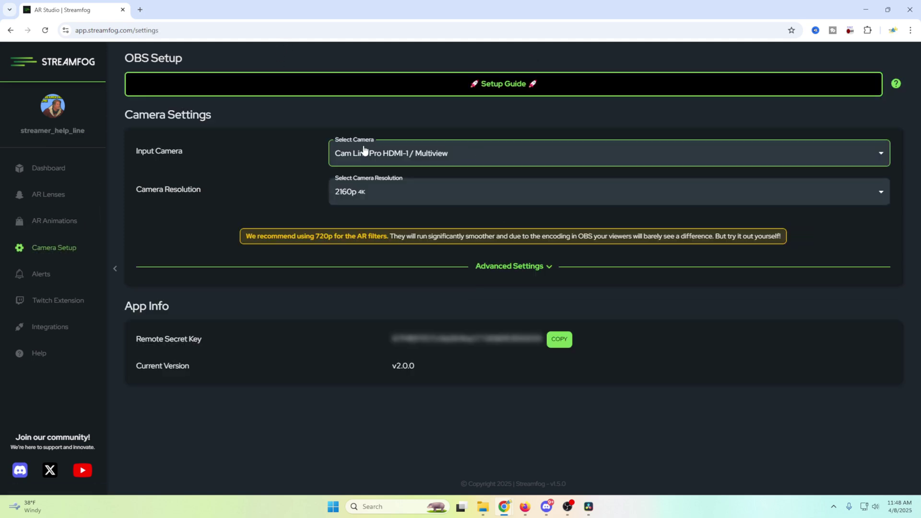
pyautogui.click(470, 153)
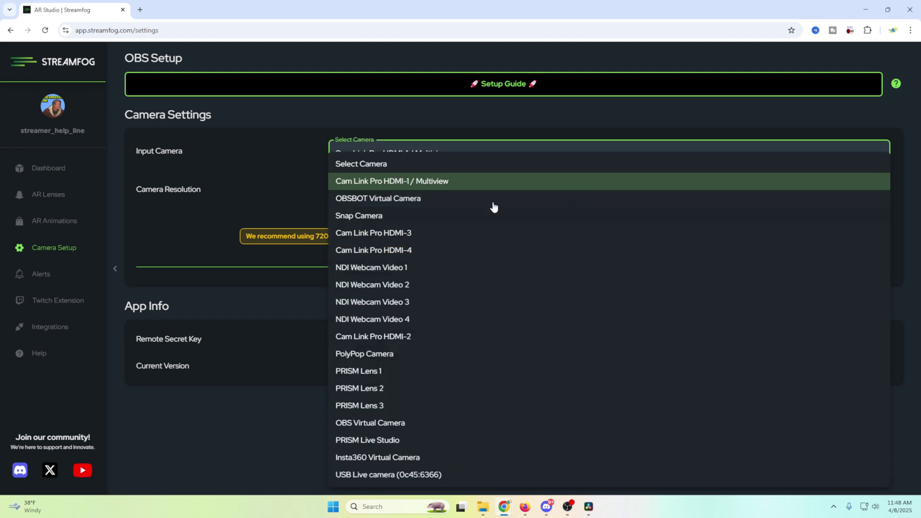
pyautogui.click(391, 184)
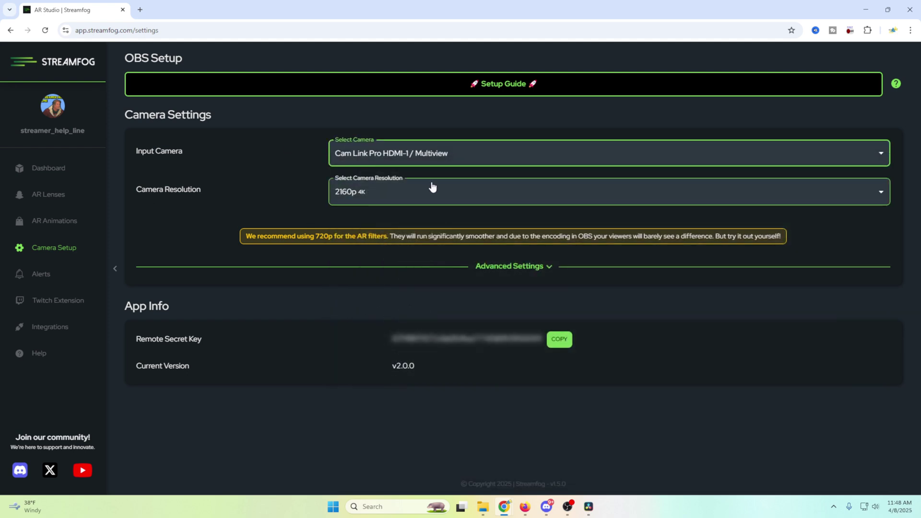
pyautogui.press('Tab')
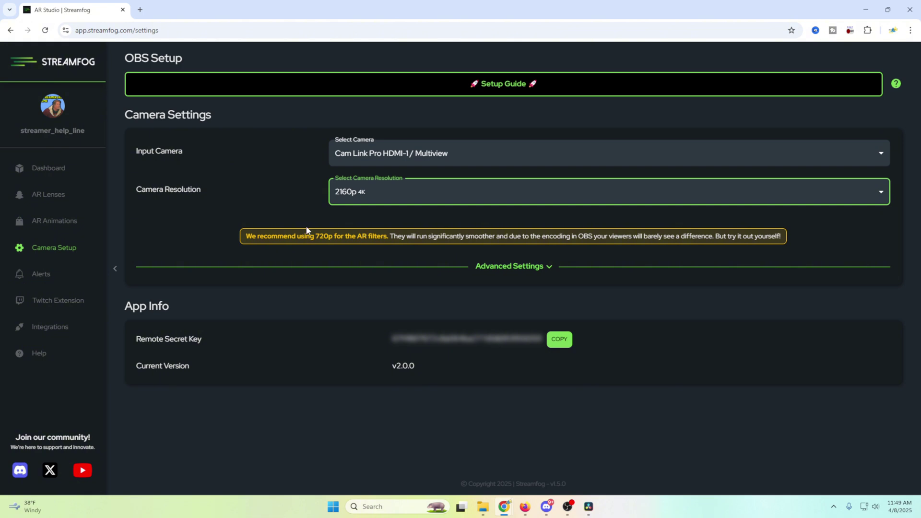
# Copy the --use-fake-ui-for-media-stream parameter from the OBS setup guide and open the OBS Studio desktop shortcut's properties.
pyautogui.click(403, 85)
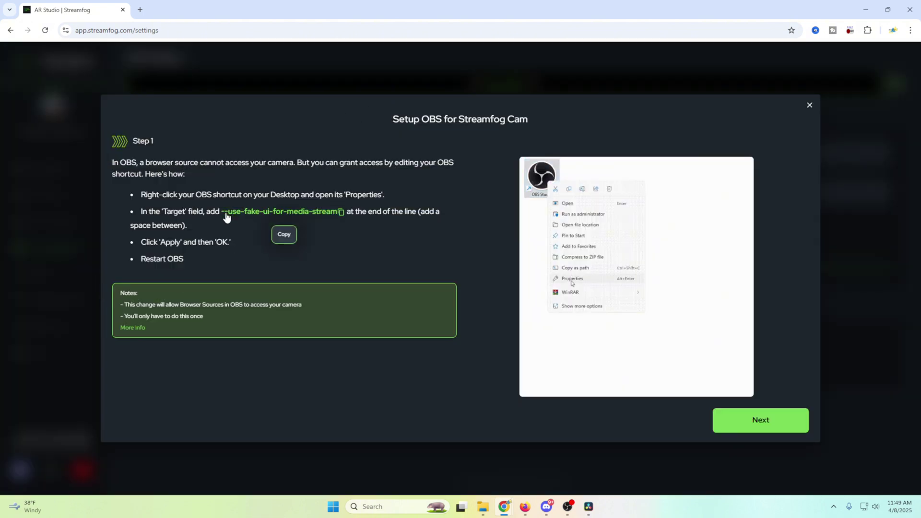
pyautogui.click(340, 213)
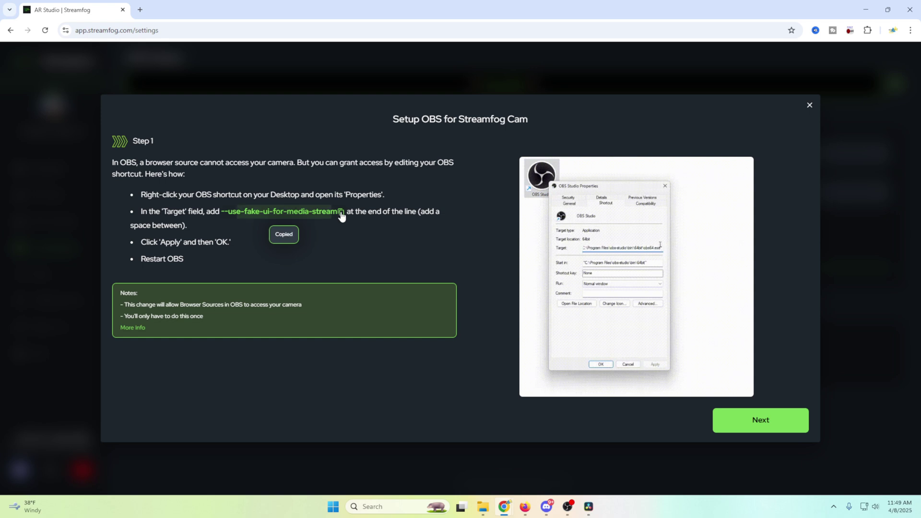
pyautogui.click(866, 10)
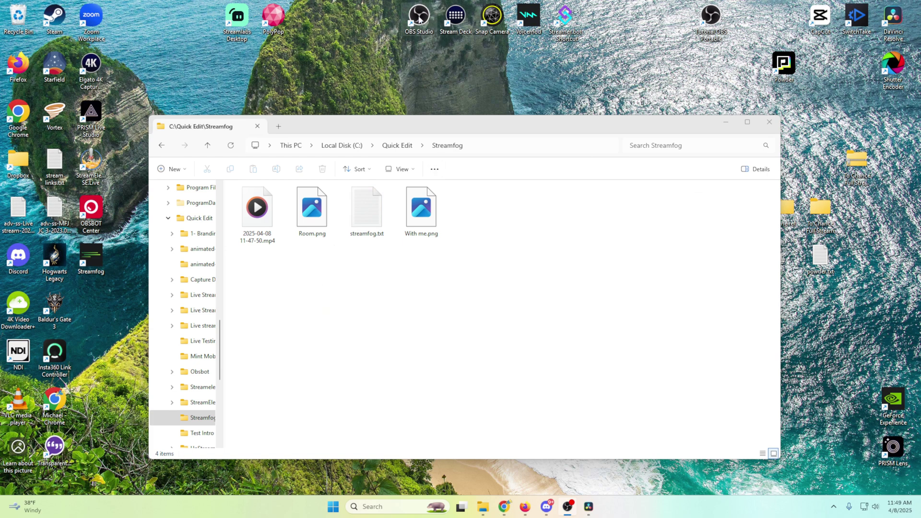
pyautogui.rightClick(419, 19)
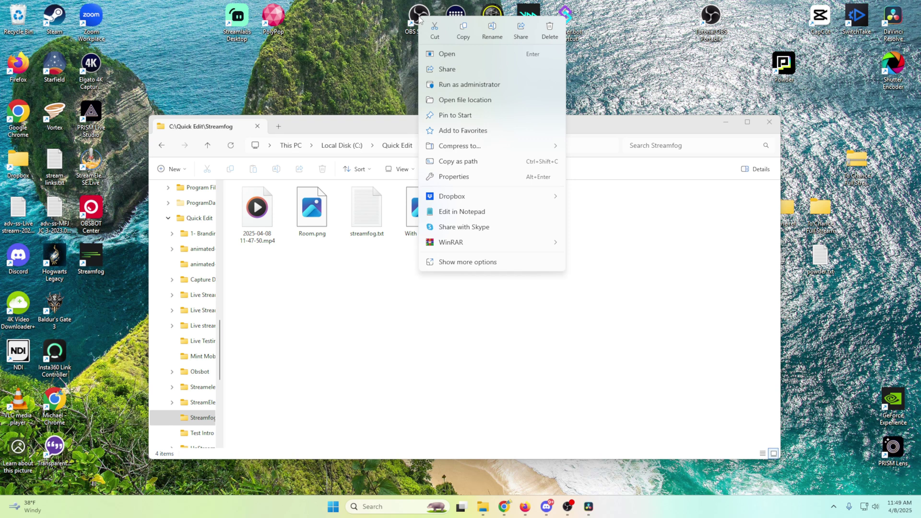
pyautogui.click(454, 177)
# Add --use-fake-ui-for-media-stream after a space at the end of the OBS Studio shortcut's target and apply it.
pyautogui.moveTo(514, 110); pyautogui.dragTo(426, 113)
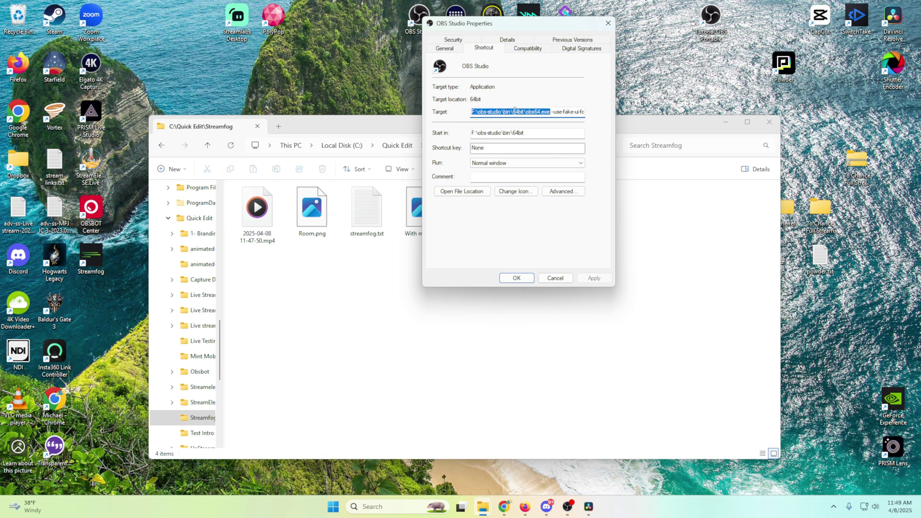
pyautogui.click(550, 112)
pyautogui.moveTo(549, 112); pyautogui.dragTo(607, 111)
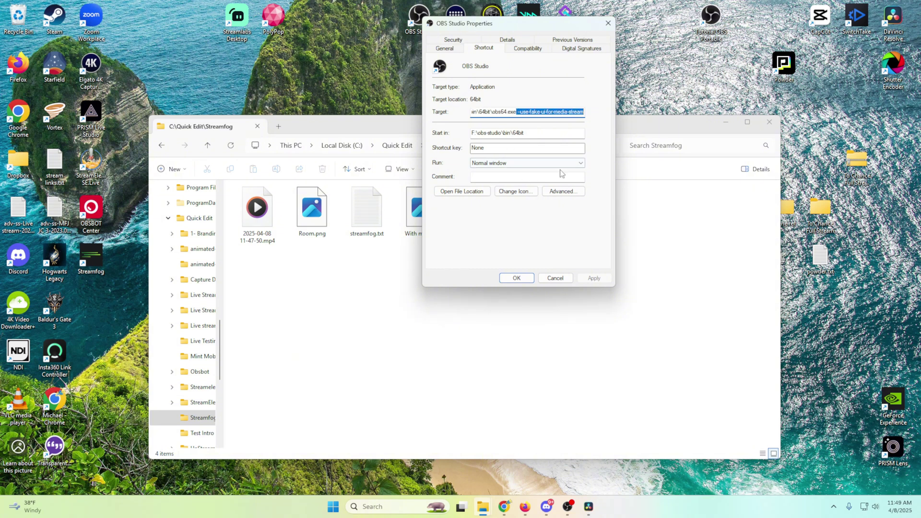
pyautogui.hotkey('ctrl', 'v')
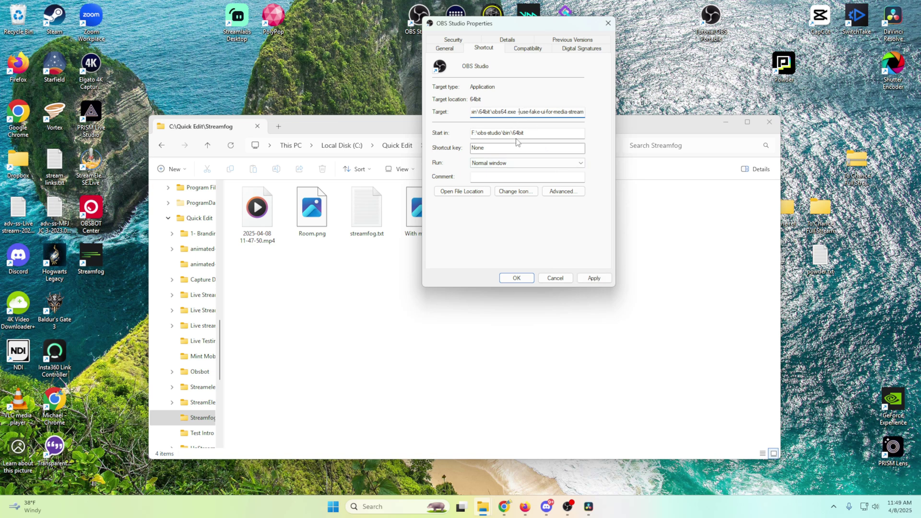
pyautogui.press('BackSpace')
pyautogui.click(594, 277)
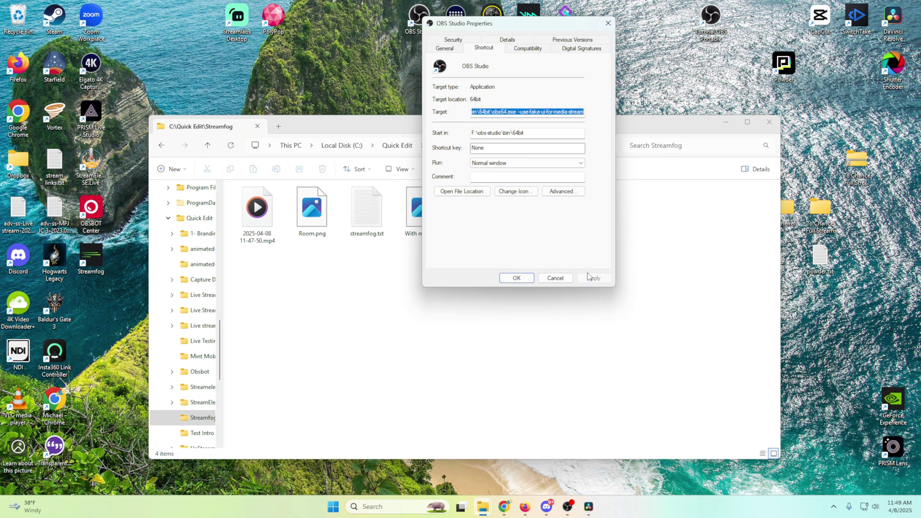
pyautogui.click(518, 279)
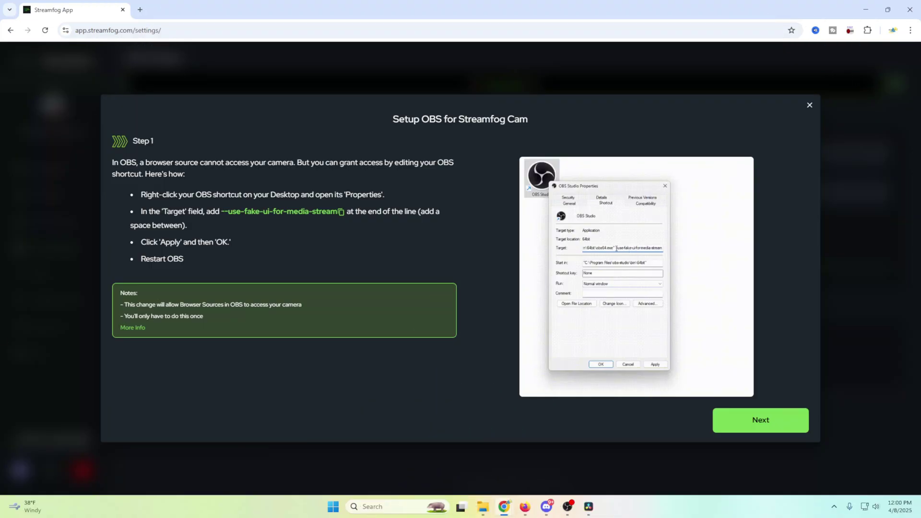
# Copy the browser source URL from the setup guide, switch to OBS and add a Browser source named StreamFog to Scene 3.
pyautogui.click(758, 422)
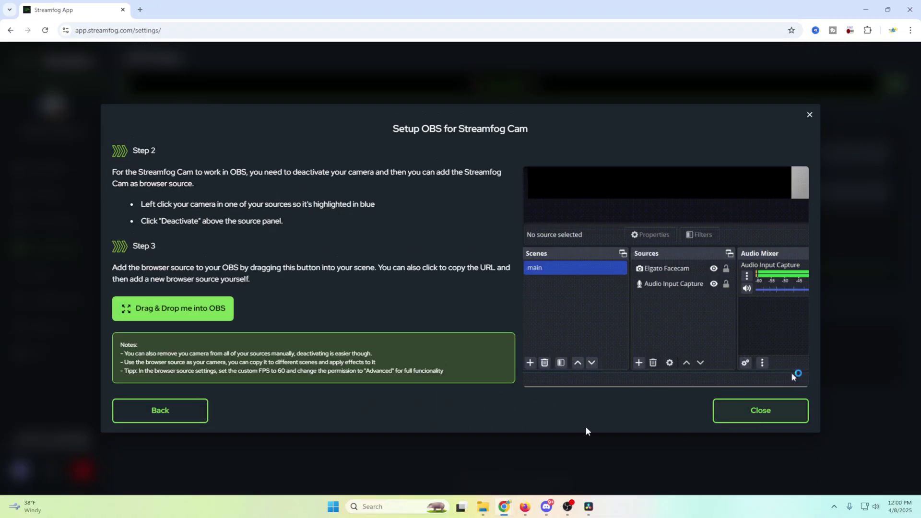
pyautogui.click(168, 310)
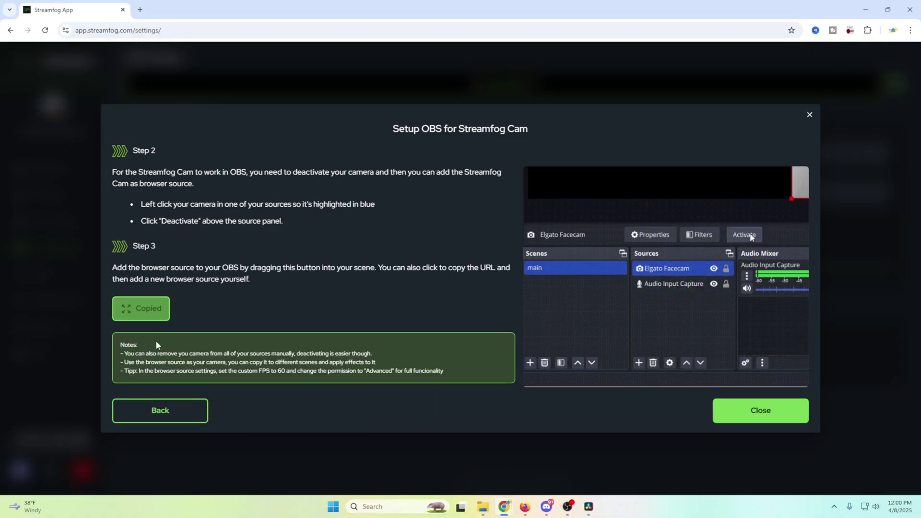
pyautogui.moveTo(567, 507)
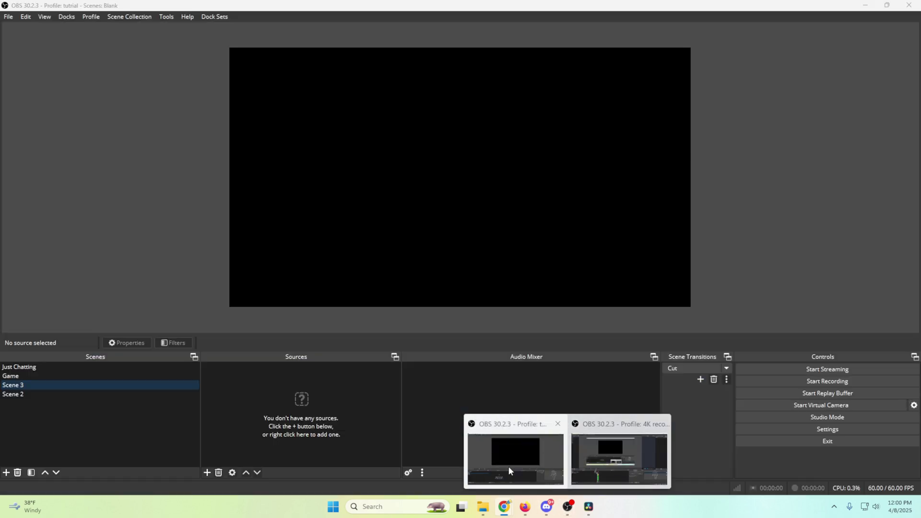
pyautogui.click(509, 467)
pyautogui.click(207, 473)
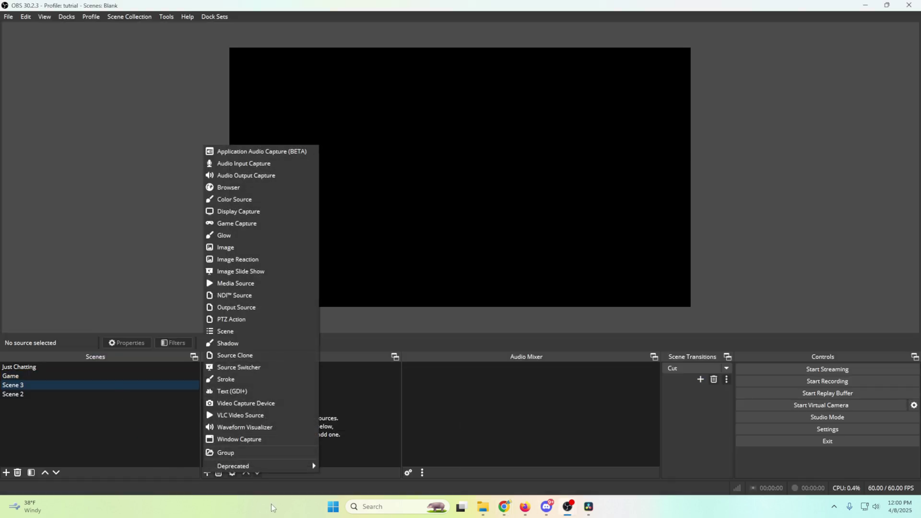
pyautogui.click(235, 187)
pyautogui.write('StreamFog')
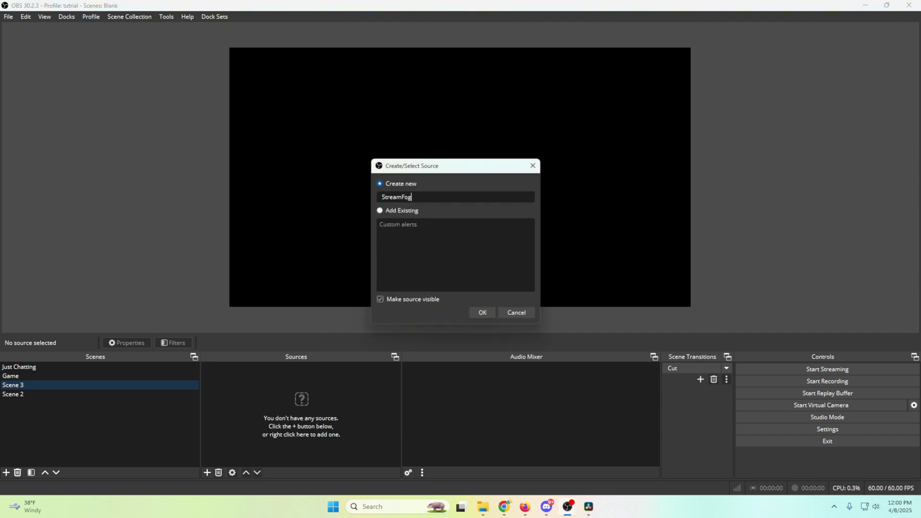
pyautogui.click(482, 312)
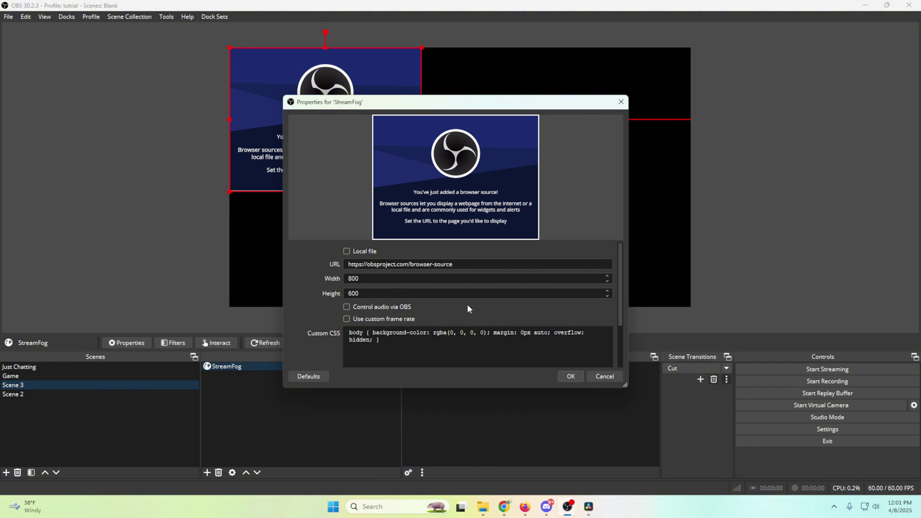
# Paste the private Streamfog camera URL into the browser source, set its size to 1920 by 1080, and enable Control audio via OBS.
pyautogui.moveTo(493, 267); pyautogui.dragTo(225, 265)
pyautogui.hotkey('ctrl', 'v')
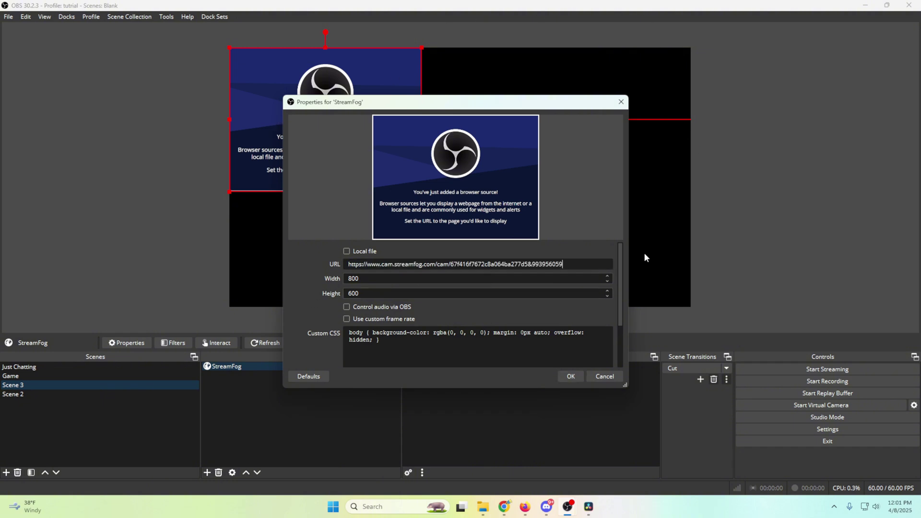
pyautogui.press('Tab')
pyautogui.write('1920')
pyautogui.press('Tab')
pyautogui.write('1080')
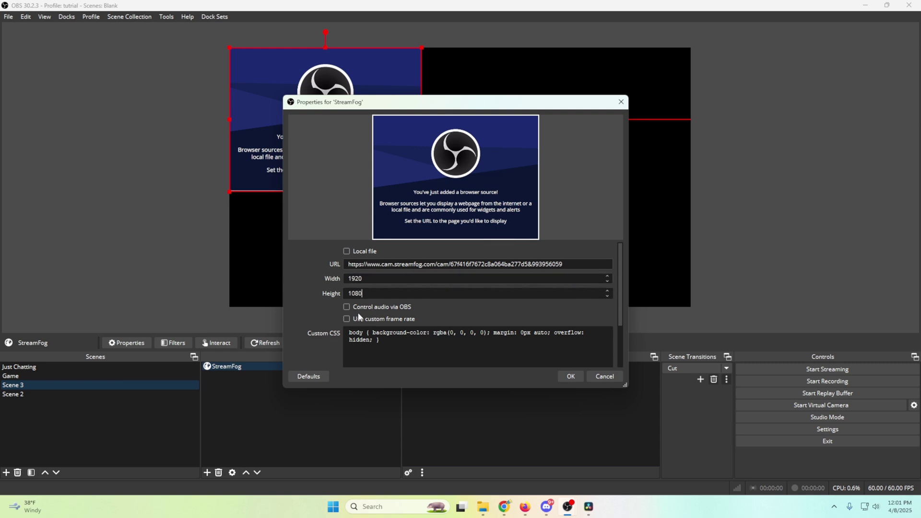
pyautogui.click(347, 307)
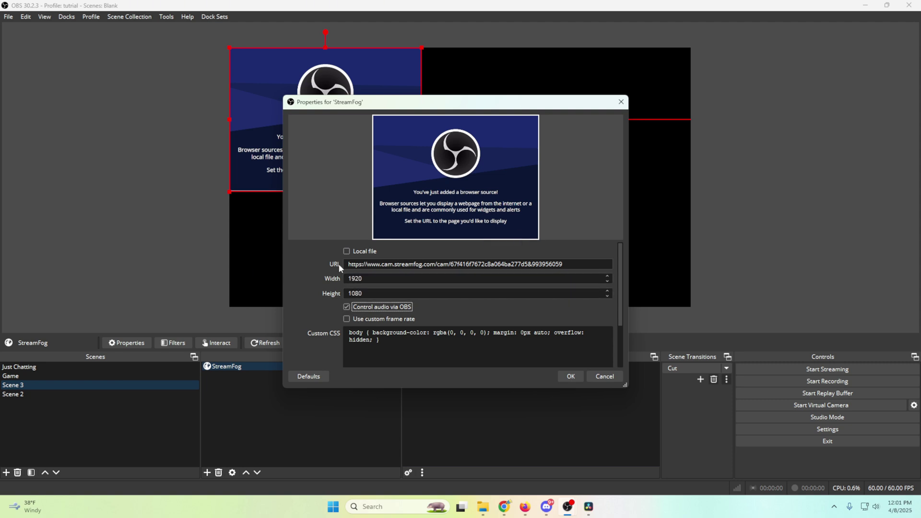
pyautogui.click(571, 376)
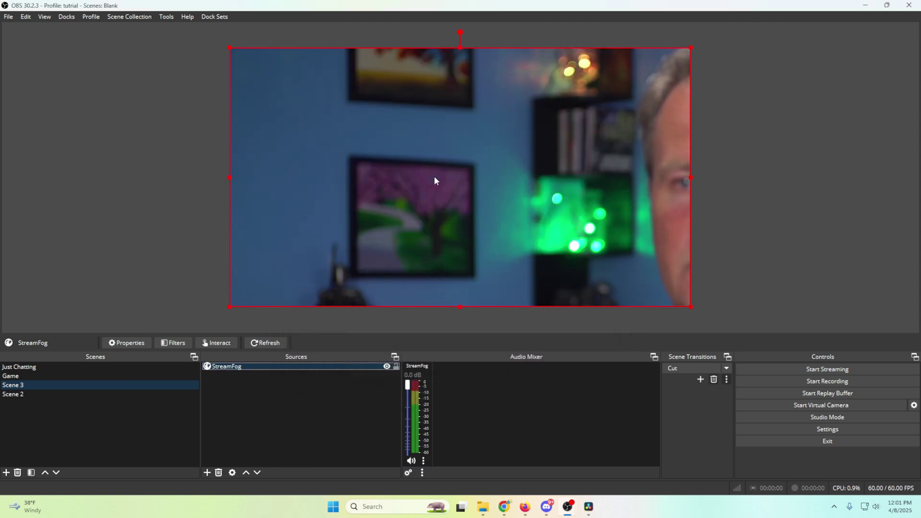
# Switch back to the Streamfog page in Chrome, close the setup guide, and set the camera resolution to 1080p HD.
pyautogui.moveTo(519, 508)
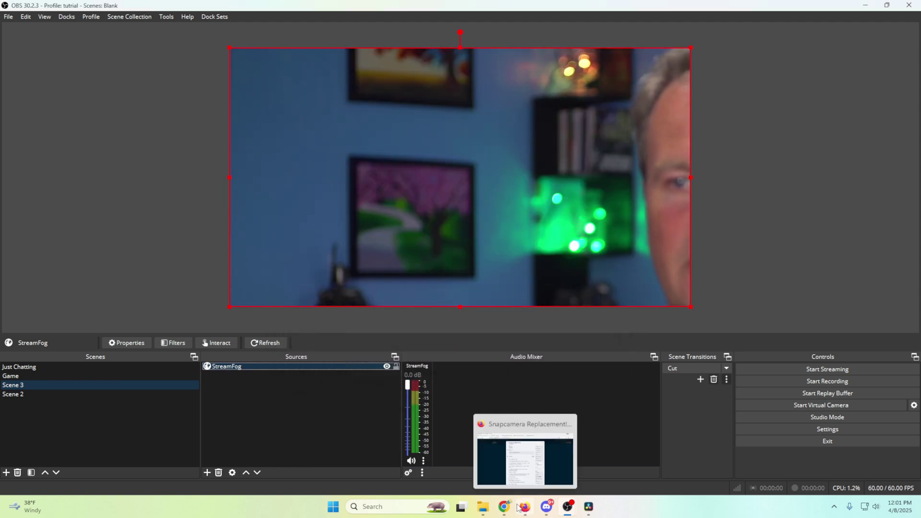
pyautogui.click(606, 461)
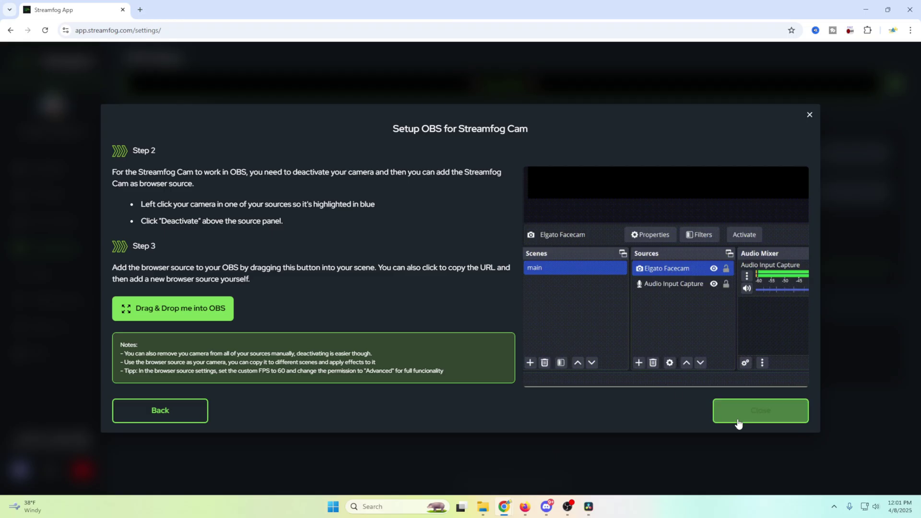
pyautogui.click(763, 413)
pyautogui.click(461, 198)
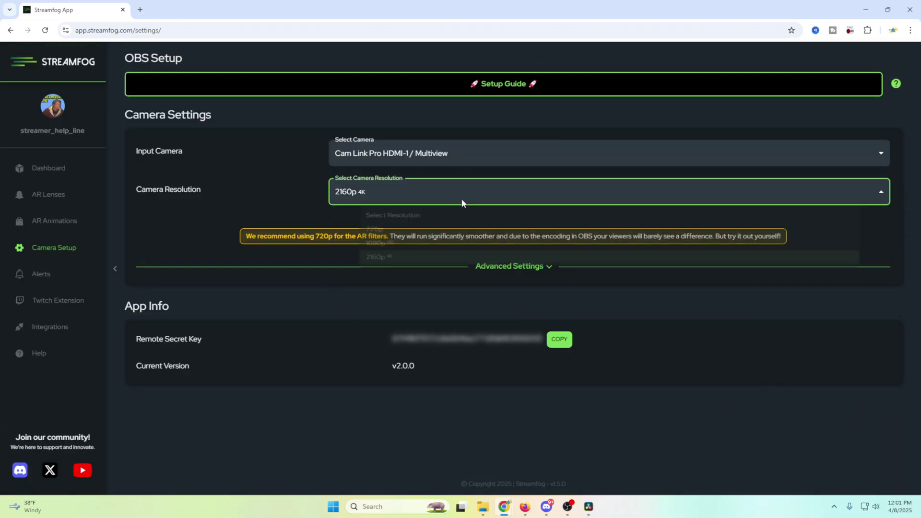
pyautogui.click(376, 254)
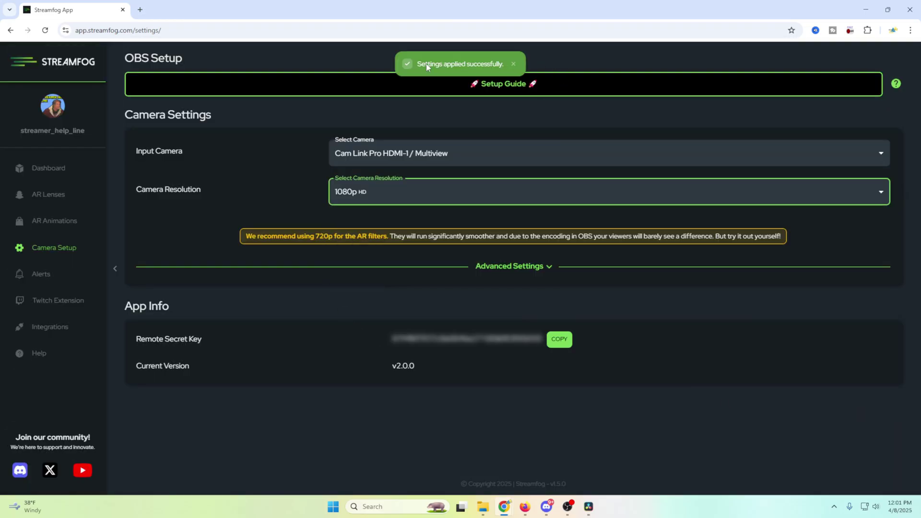
# Switch to OBS and examine the camera framing and the Streamfog source's size and audio control properties.
pyautogui.moveTo(569, 509)
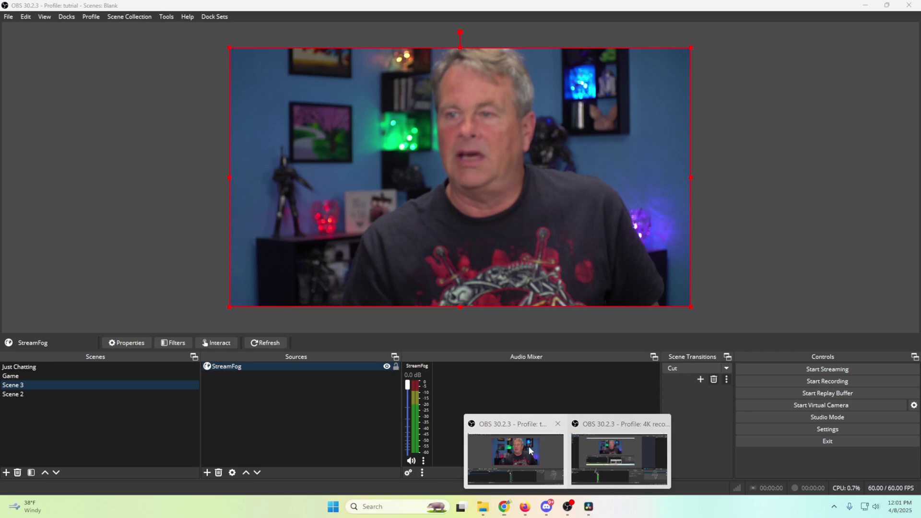
pyautogui.click(529, 446)
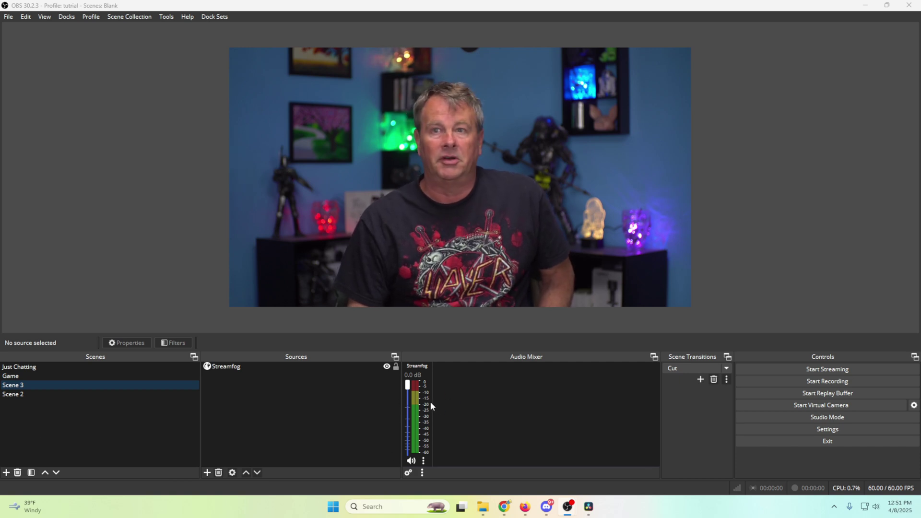
pyautogui.click(241, 369)
pyautogui.rightClick(243, 370)
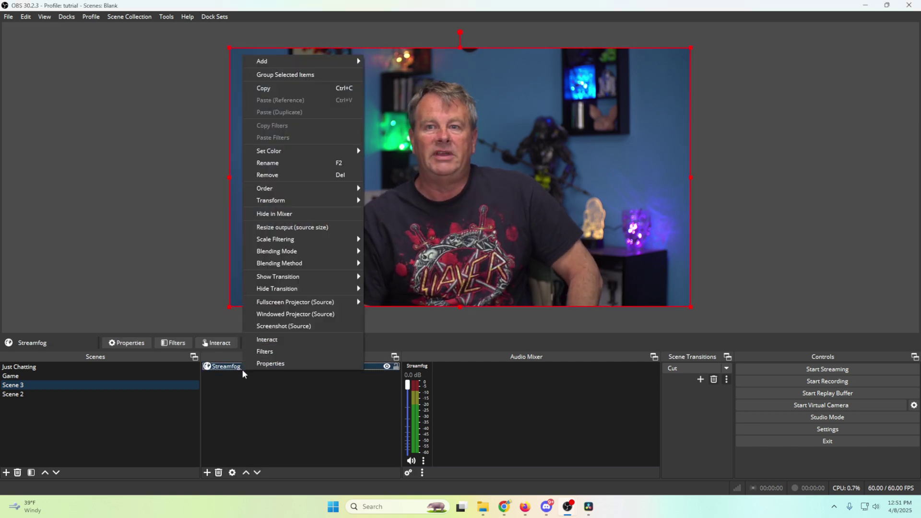
pyautogui.click(277, 364)
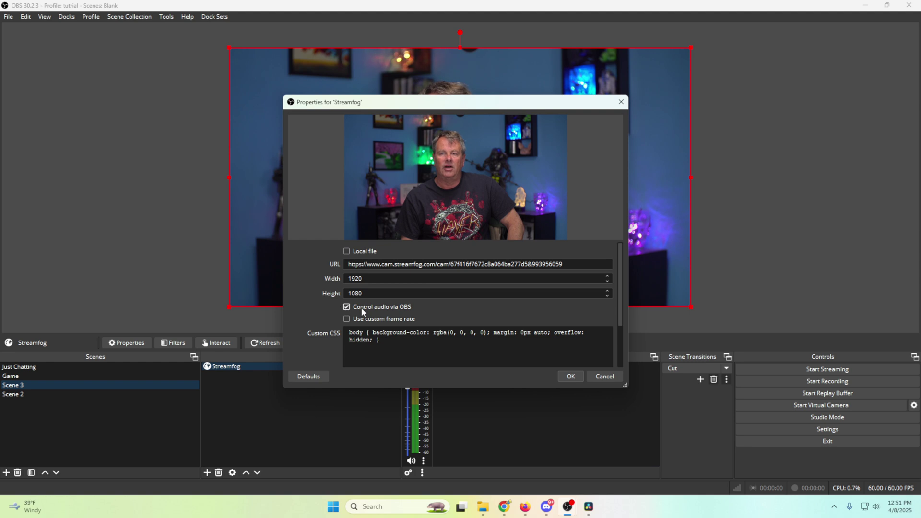
pyautogui.click(567, 376)
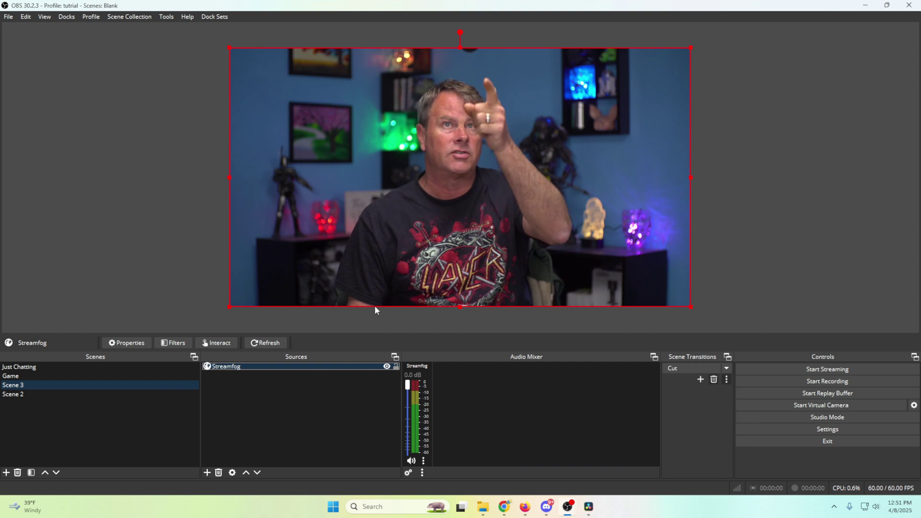
# Add an Audio Input Capture source named Mic to Scene 3, using the Cam Link Pro Audio-1 device.
pyautogui.click(207, 473)
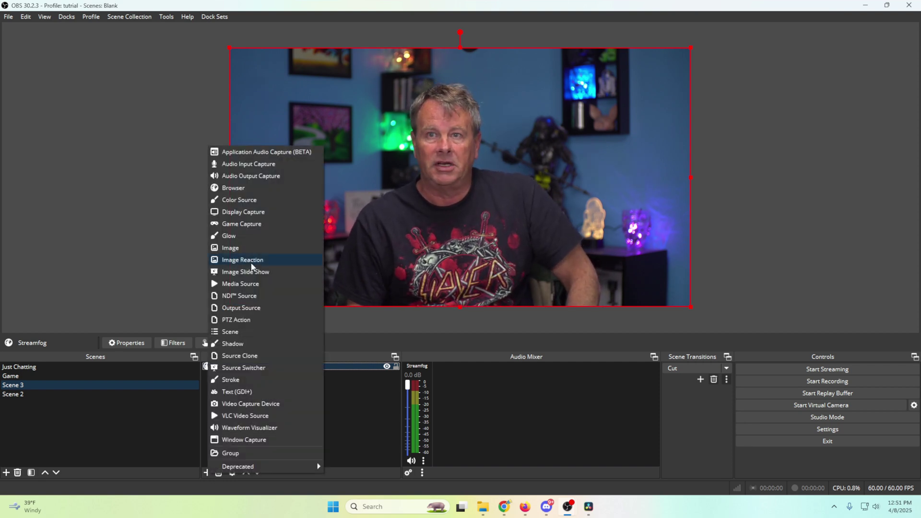
pyautogui.click(236, 165)
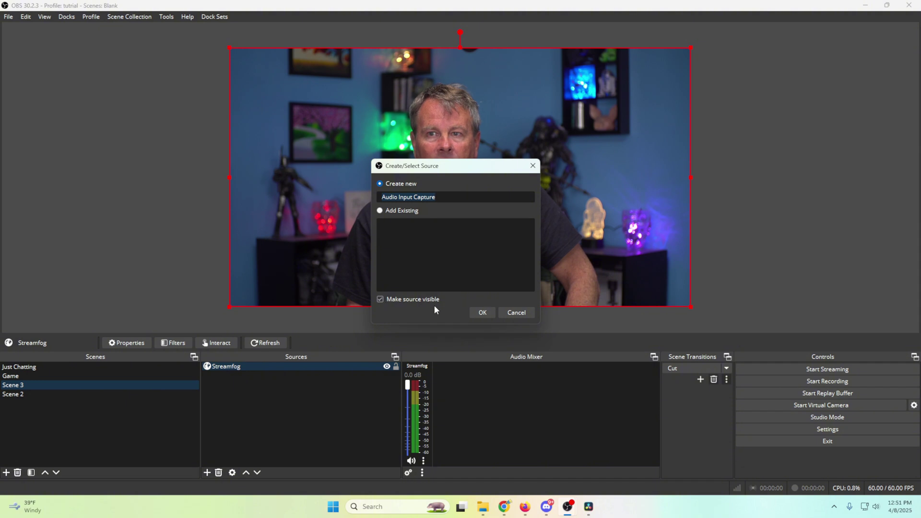
pyautogui.write('Mic')
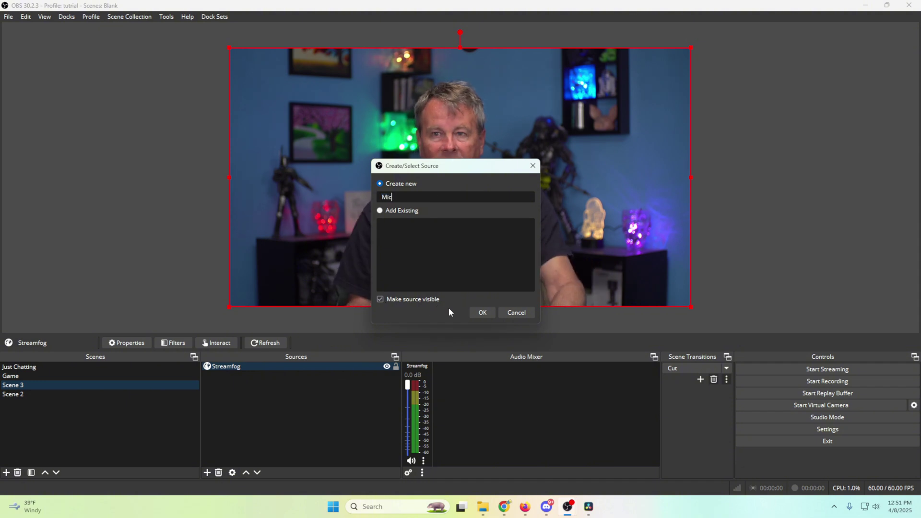
pyautogui.press('Return')
pyautogui.click(613, 127)
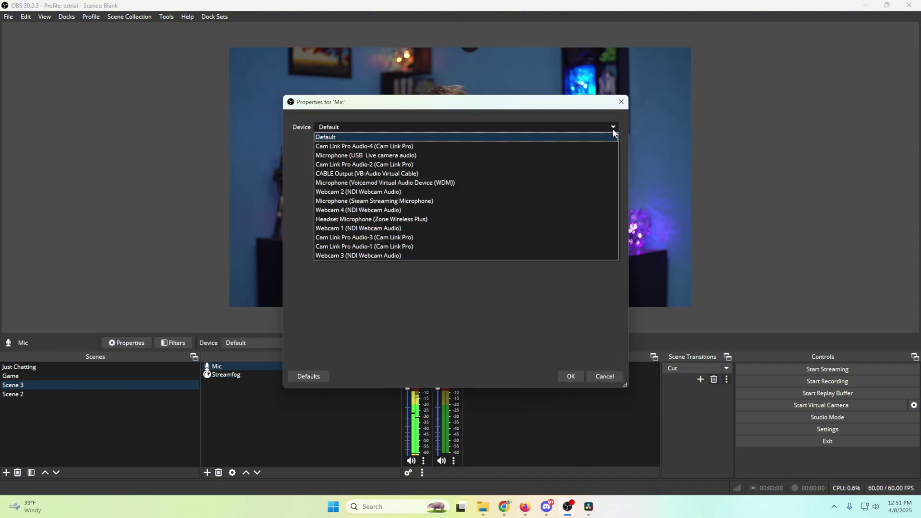
pyautogui.click(394, 246)
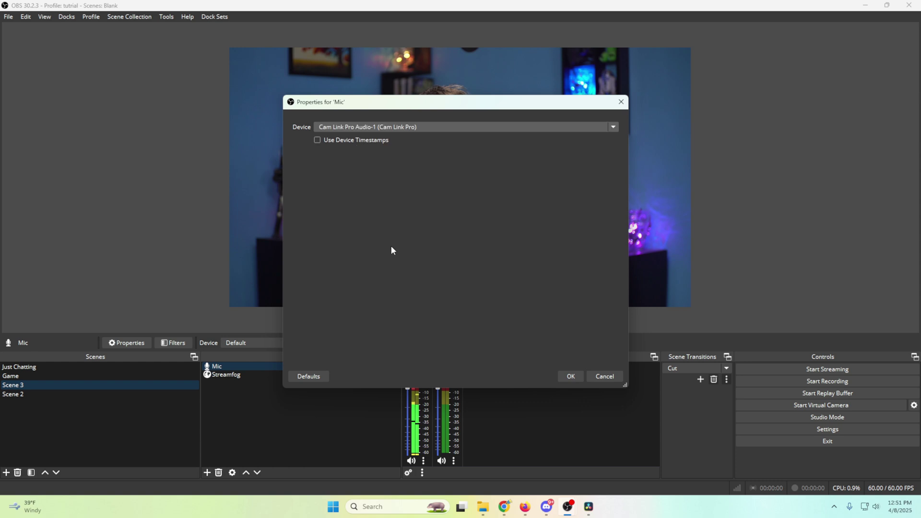
pyautogui.click(569, 376)
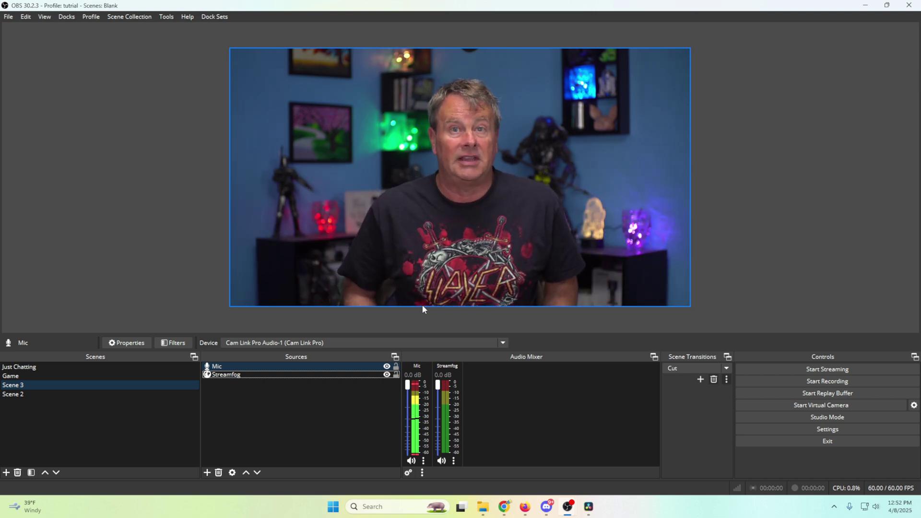
pyautogui.click(349, 309)
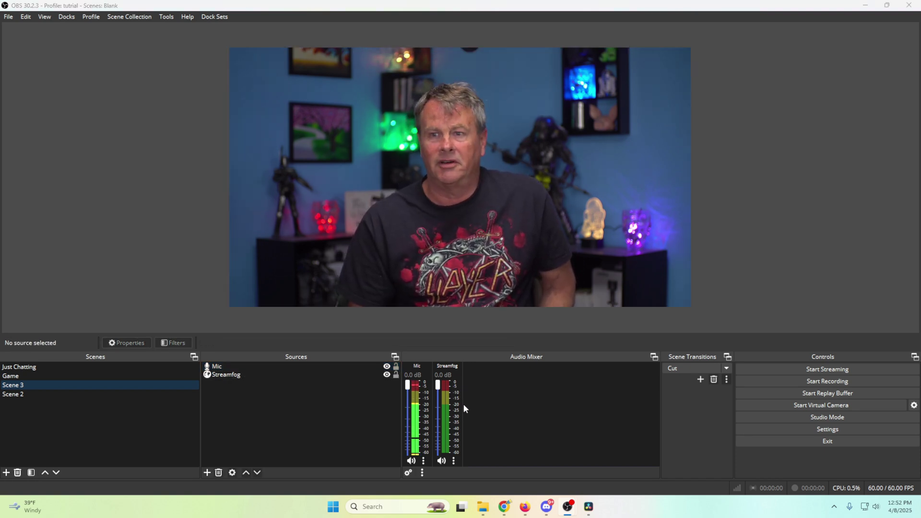
# Switch to the Streamfog page in Chrome and open the AR Lenses library.
pyautogui.hotkey('alt', 'Tab')
pyautogui.click(719, 413)
pyautogui.click(729, 418)
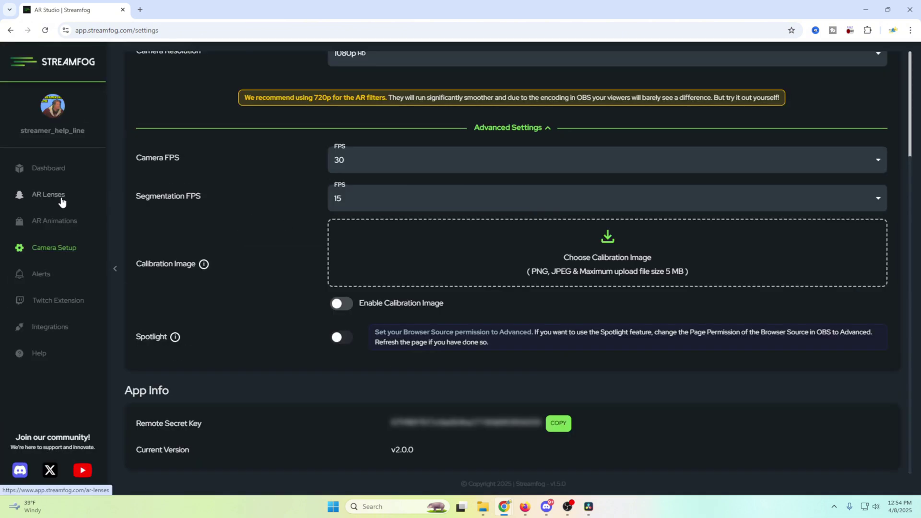
pyautogui.click(47, 195)
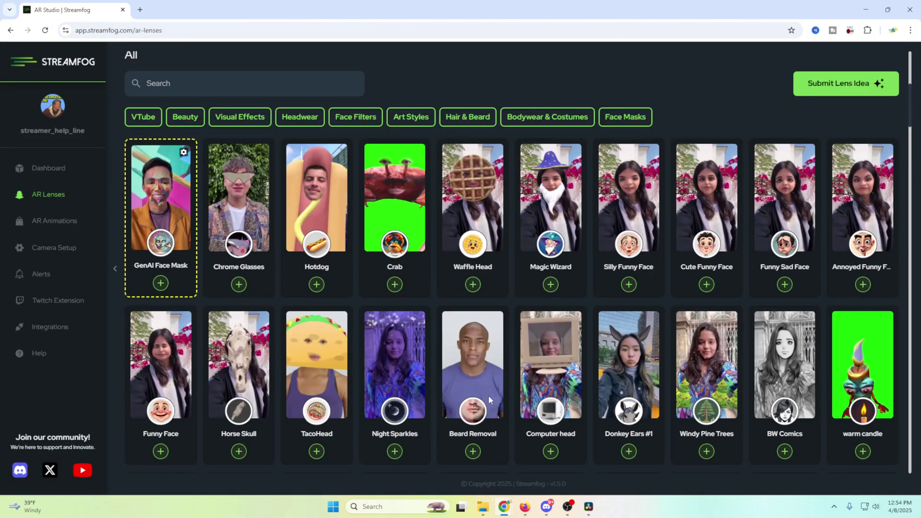
# Find the Demon lens in the full lens collection and add it to the personal AR lenses.
pyautogui.scroll(-12, 487, 387)
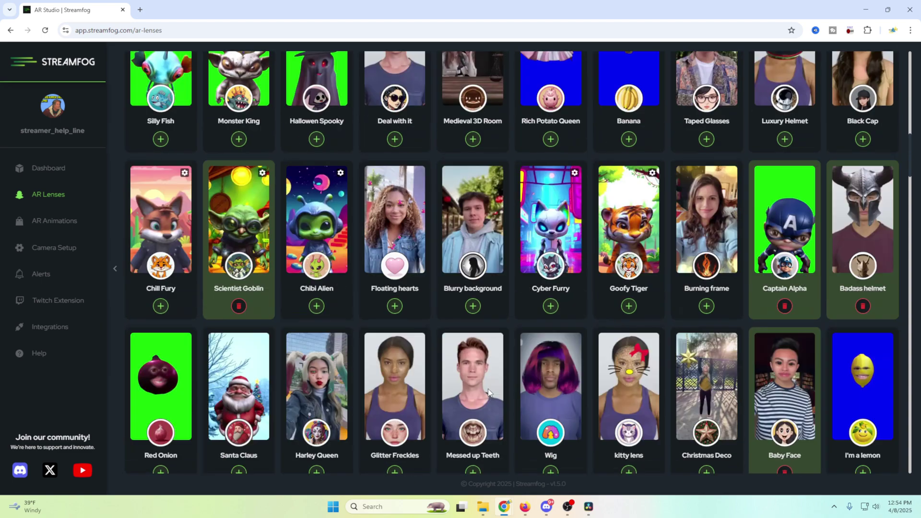
pyautogui.scroll(-12, 488, 388)
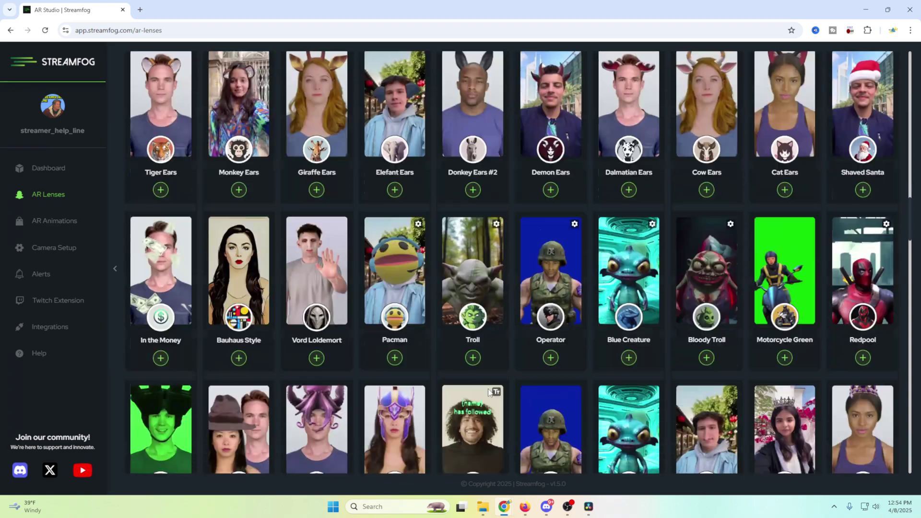
pyautogui.scroll(-4, 489, 392)
pyautogui.scroll(5, 488, 392)
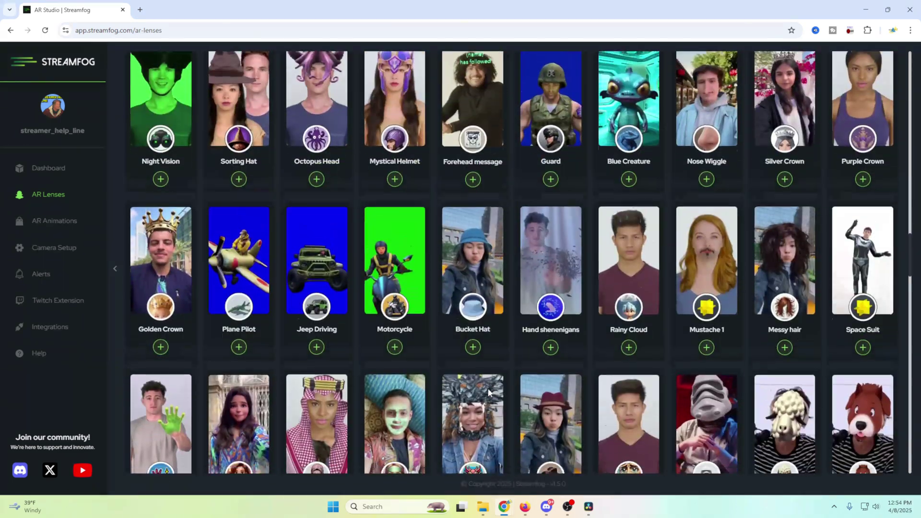
pyautogui.scroll(-5, 488, 393)
pyautogui.scroll(-2, 489, 393)
pyautogui.scroll(-8, 488, 392)
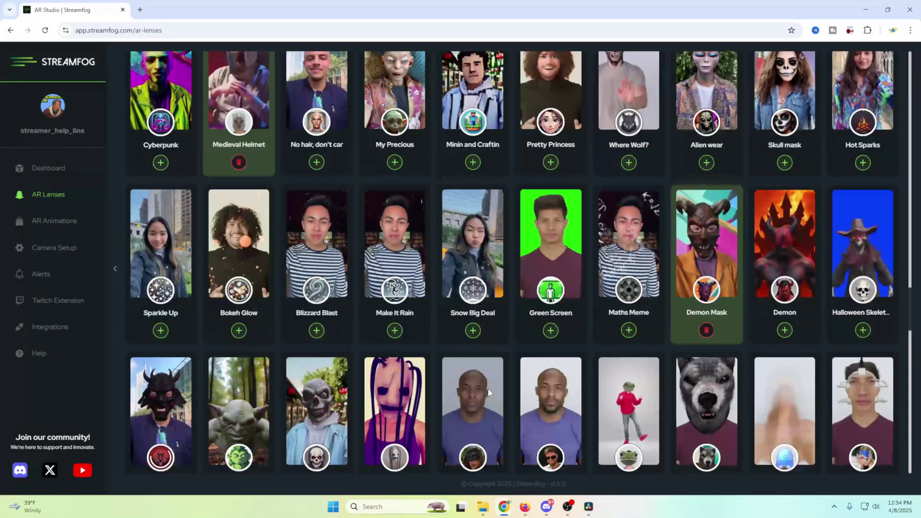
pyautogui.scroll(5, 786, 307)
pyautogui.click(785, 331)
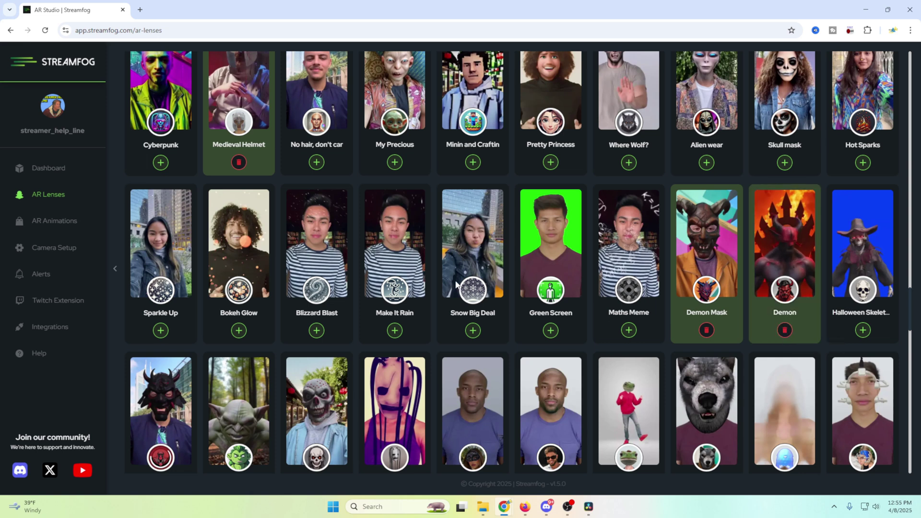
# Make Demon the active lens from the Streamfog dashboard, and switch to OBS to check its effect.
pyautogui.click(33, 169)
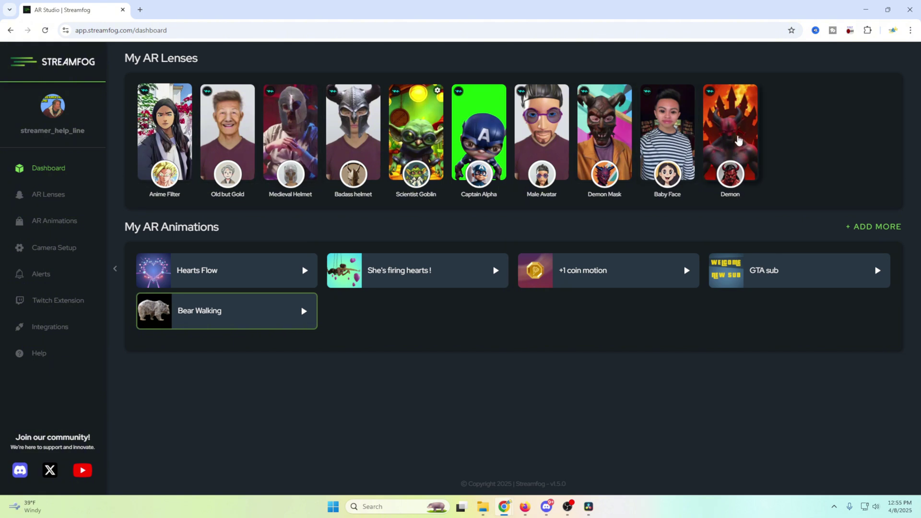
pyautogui.click(737, 176)
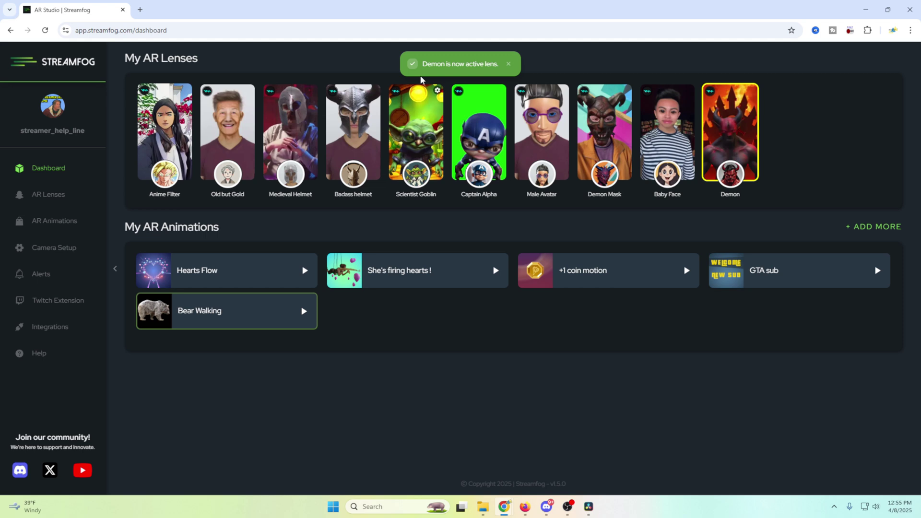
pyautogui.moveTo(566, 509)
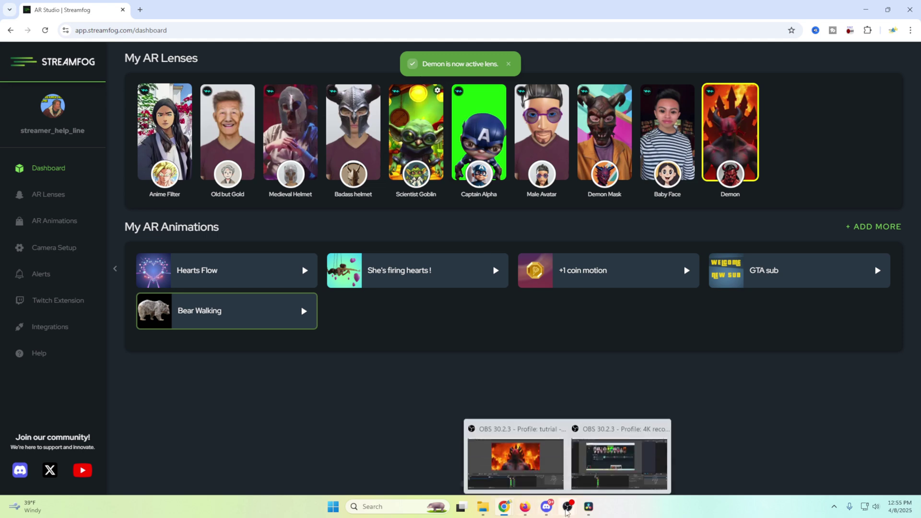
pyautogui.click(593, 461)
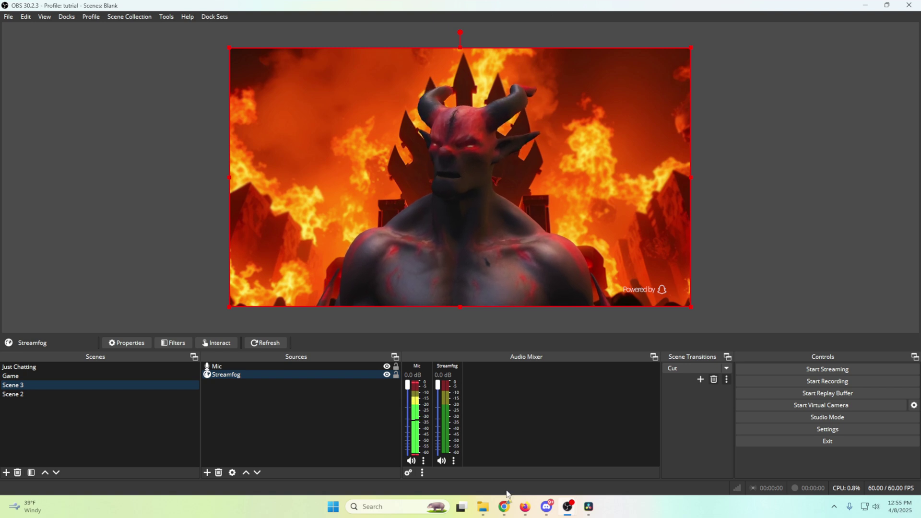
# Return to the Streamfog dashboard and activate the Anime Filter, Old but Gold, Medieval Helmet and Badass helmet lenses in turn.
pyautogui.click(504, 506)
pyautogui.click(625, 179)
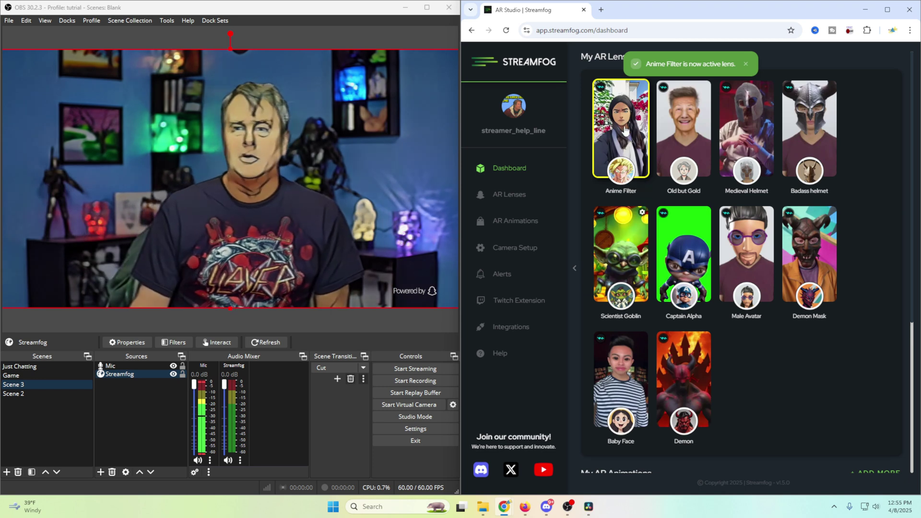
pyautogui.click(683, 138)
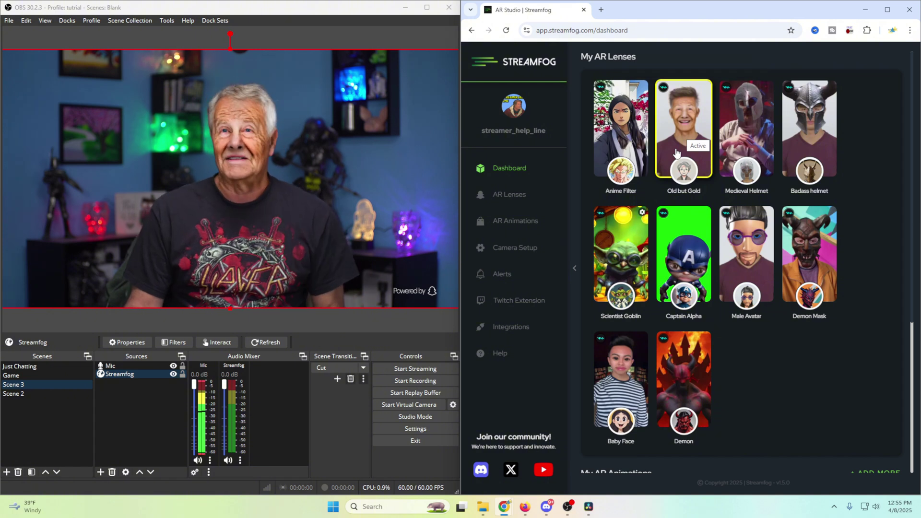
pyautogui.click(721, 160)
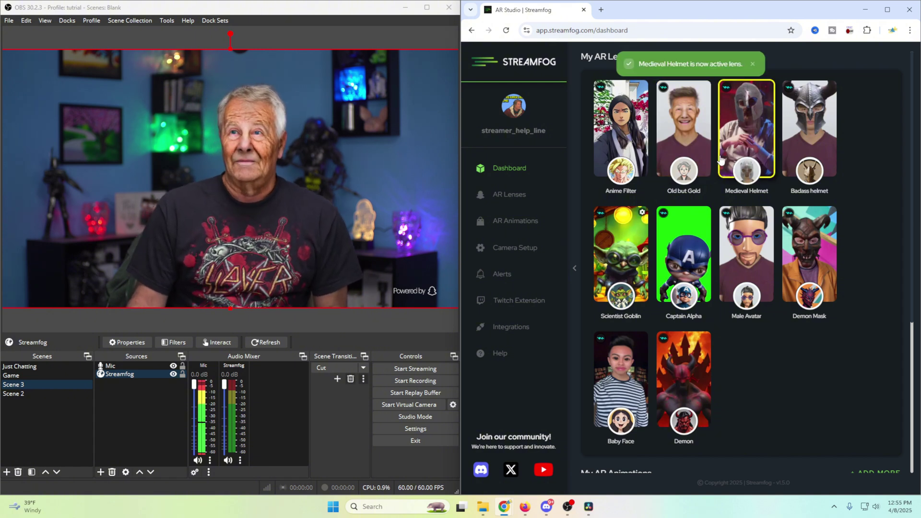
pyautogui.click(805, 148)
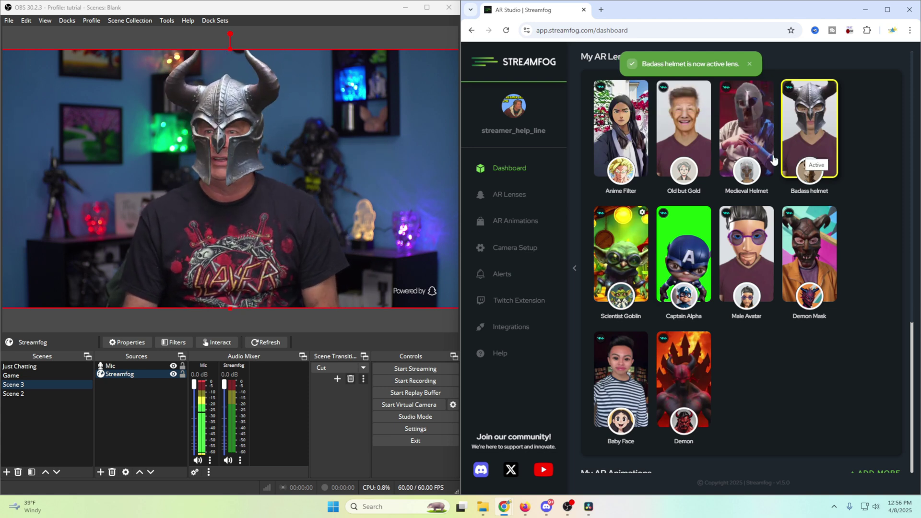
# Activate the Scientist Goblin, Captain Alpha, Male Avatar, Demon Mask and Baby Face lenses in turn, ending with Baby Face.
pyautogui.click(629, 258)
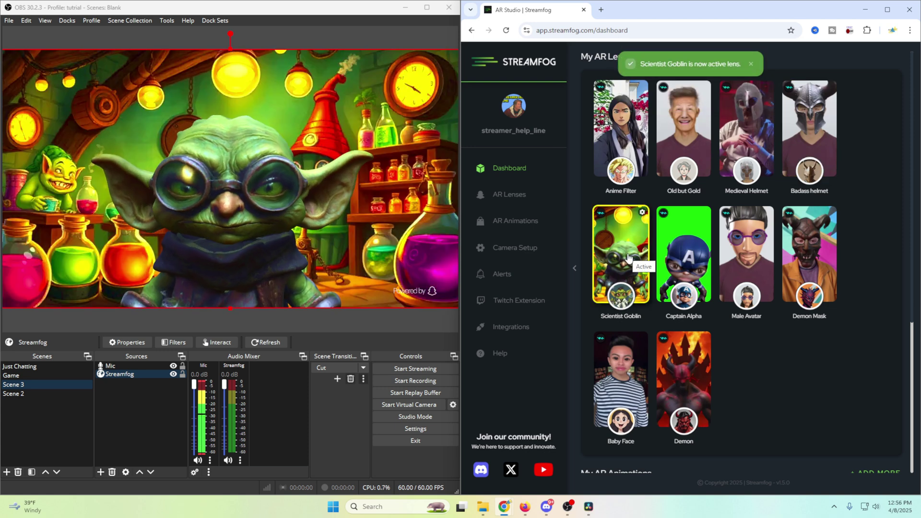
pyautogui.click(700, 261)
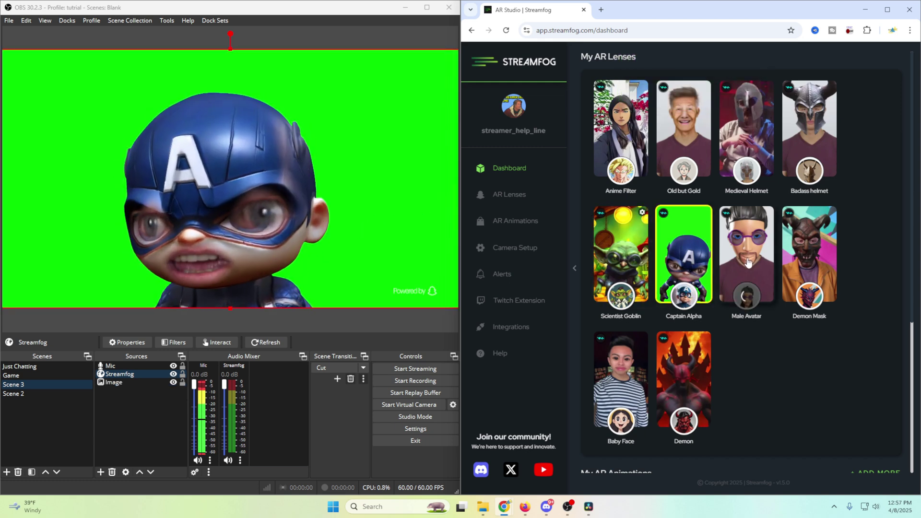
pyautogui.click(747, 261)
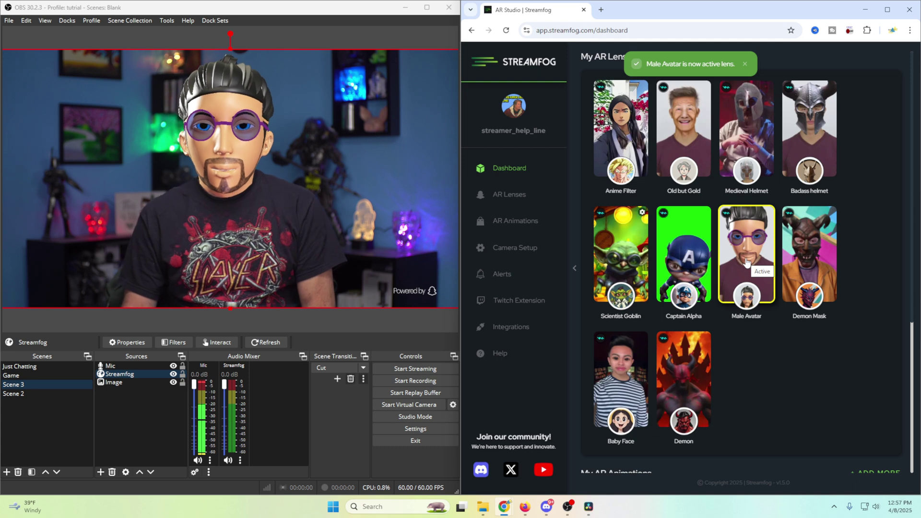
pyautogui.click(809, 254)
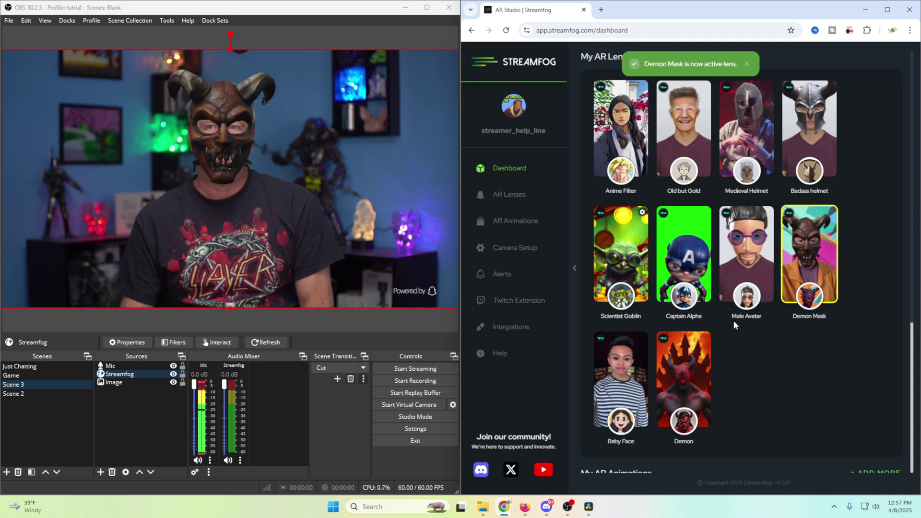
pyautogui.click(625, 390)
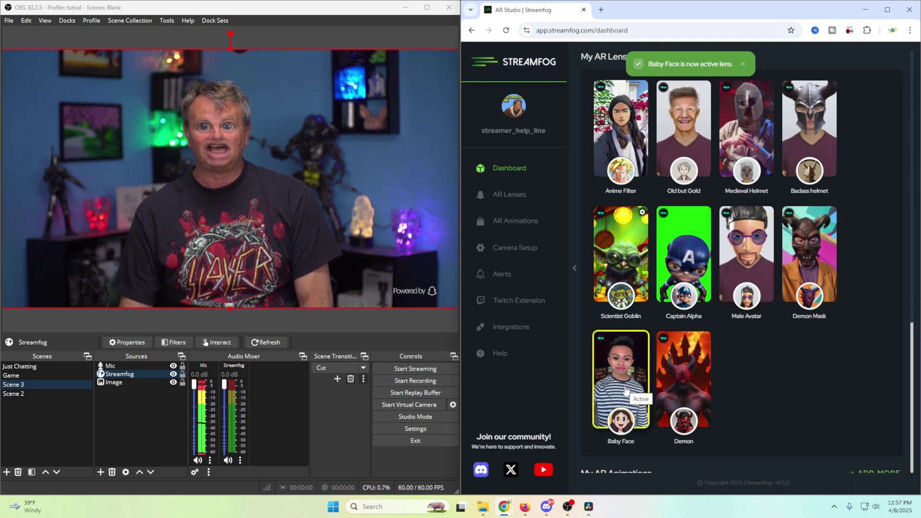
pyautogui.moveTo(599, 343)
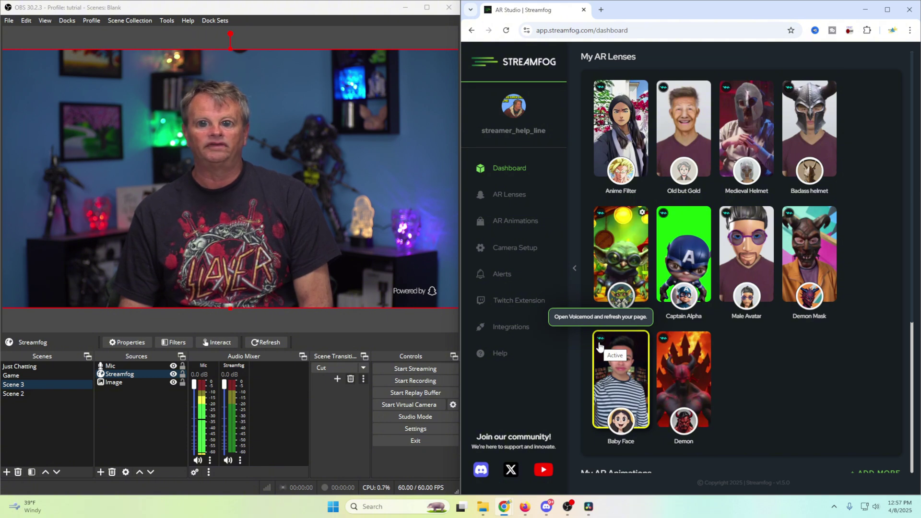
# Open the AR Lenses library in a maximized browser window and examine the range of lenses available to add.
pyautogui.click(509, 194)
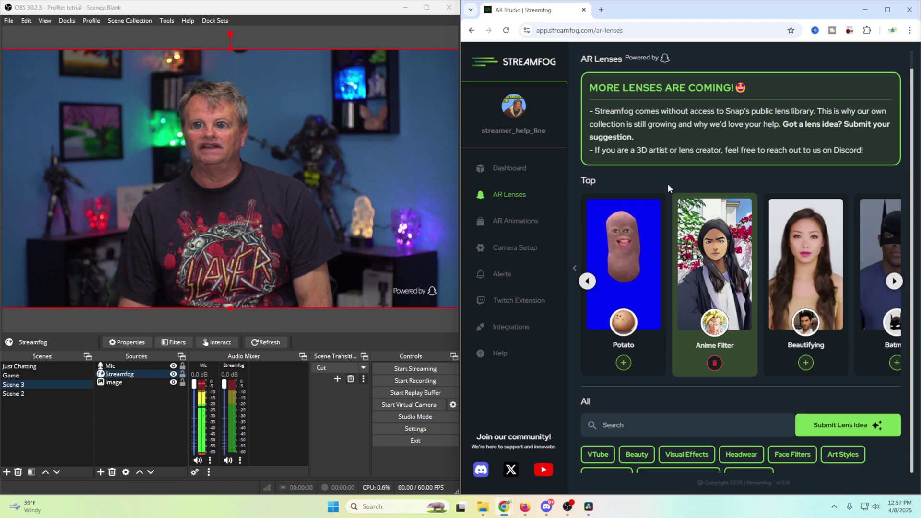
pyautogui.doubleClick(689, 13)
pyautogui.scroll(-4, 494, 281)
pyautogui.scroll(-7, 493, 280)
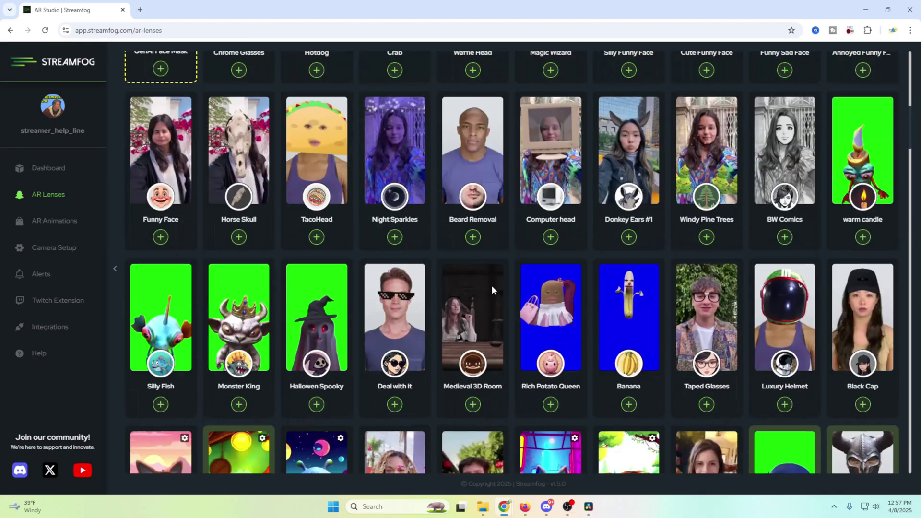
pyautogui.scroll(-14, 489, 300)
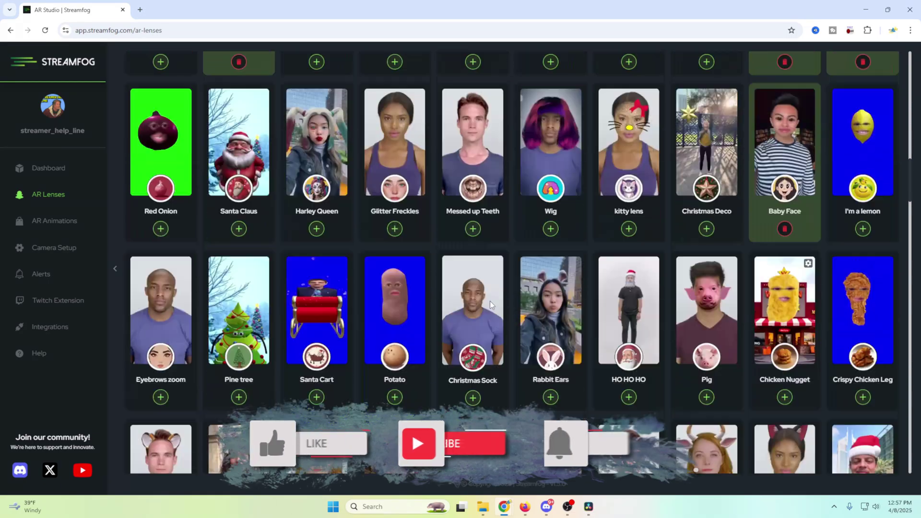
pyautogui.scroll(-15, 490, 301)
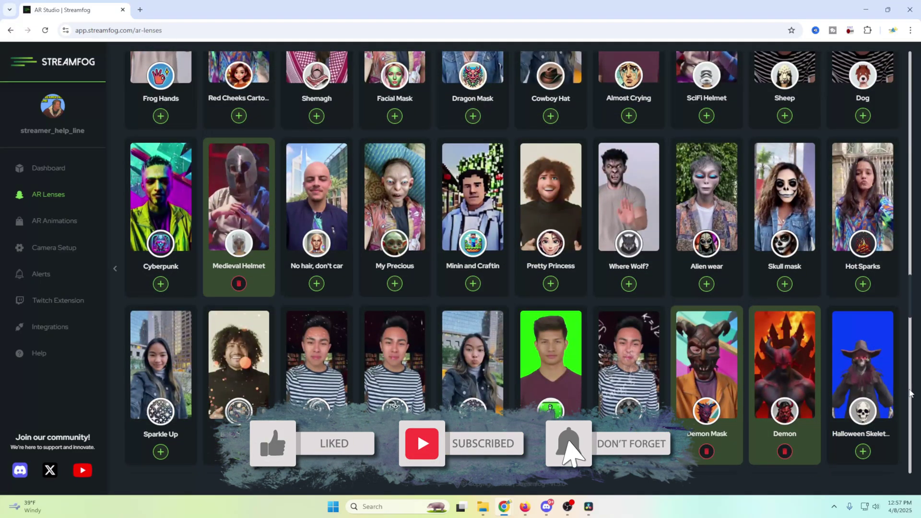
pyautogui.scroll(-8, 911, 365)
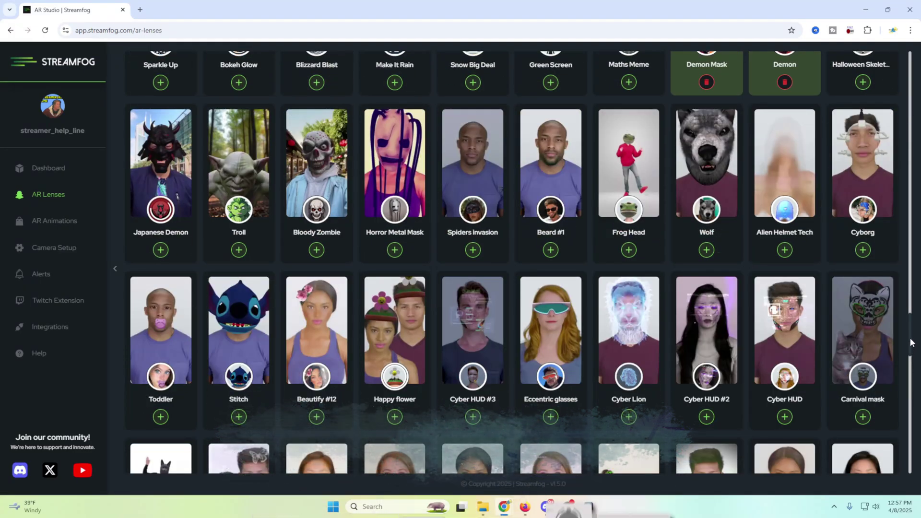
pyautogui.scroll(20, 911, 336)
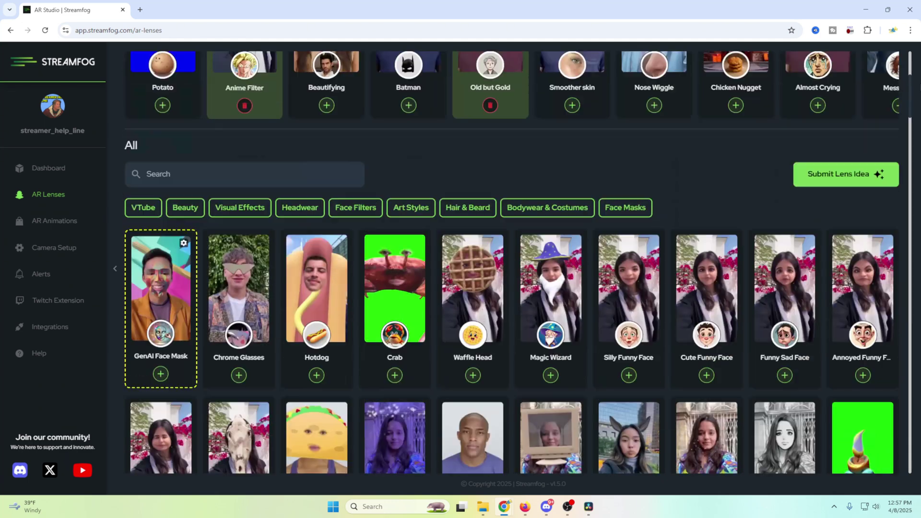
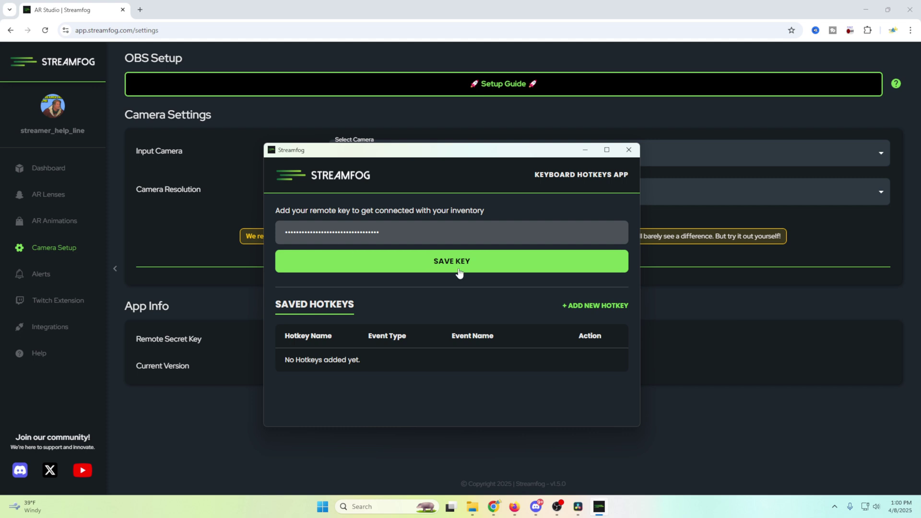
# Return to the Streamfog dashboard in the browser and bring the Keyboard Hotkeys app up over it.
pyautogui.moveTo(461, 155); pyautogui.dragTo(482, 154)
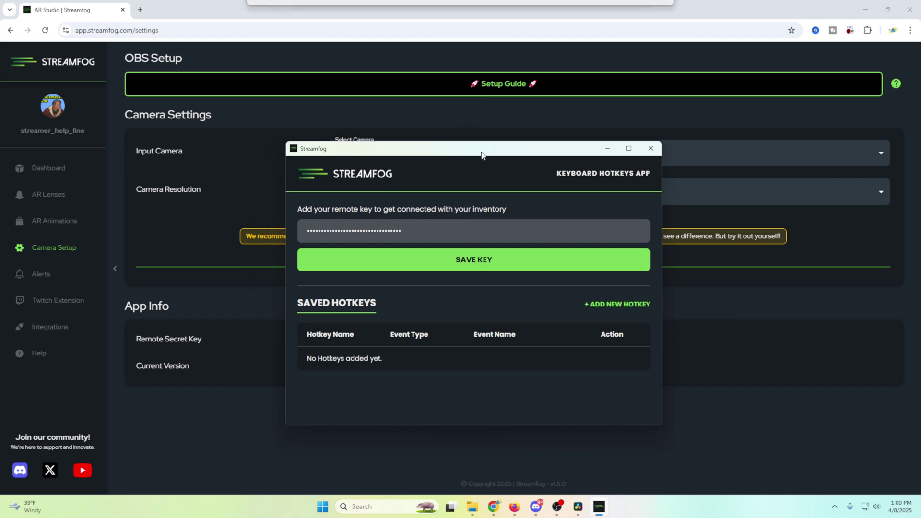
pyautogui.click(86, 140)
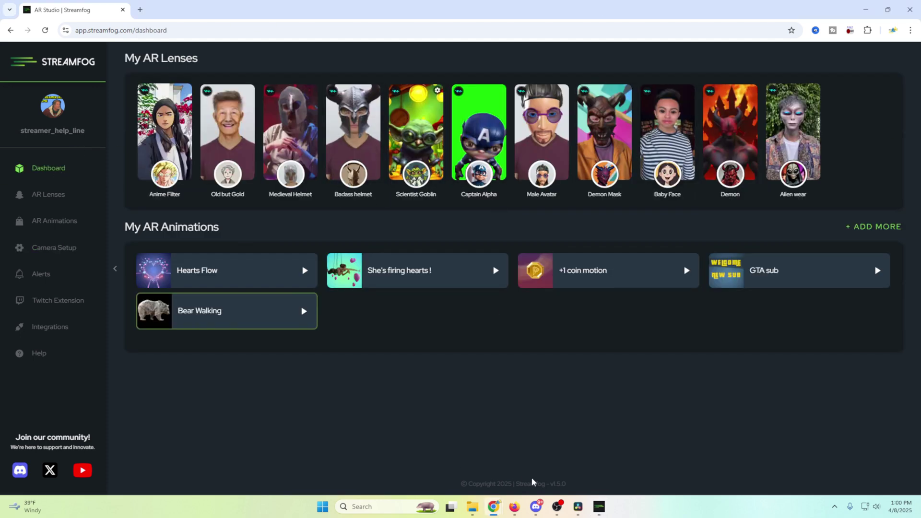
pyautogui.click(599, 507)
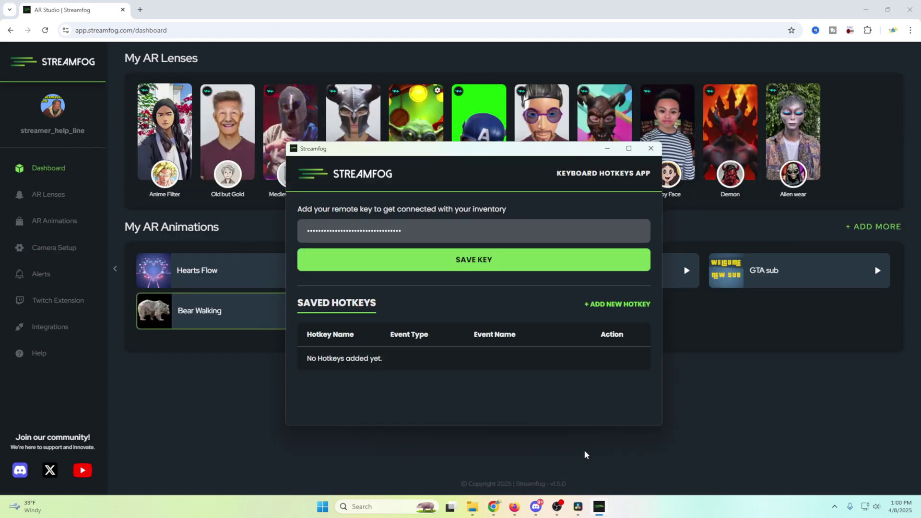
# Add a hotkey, Shift + Ctrl + A, that applies the Alien wear lens.
pyautogui.click(613, 305)
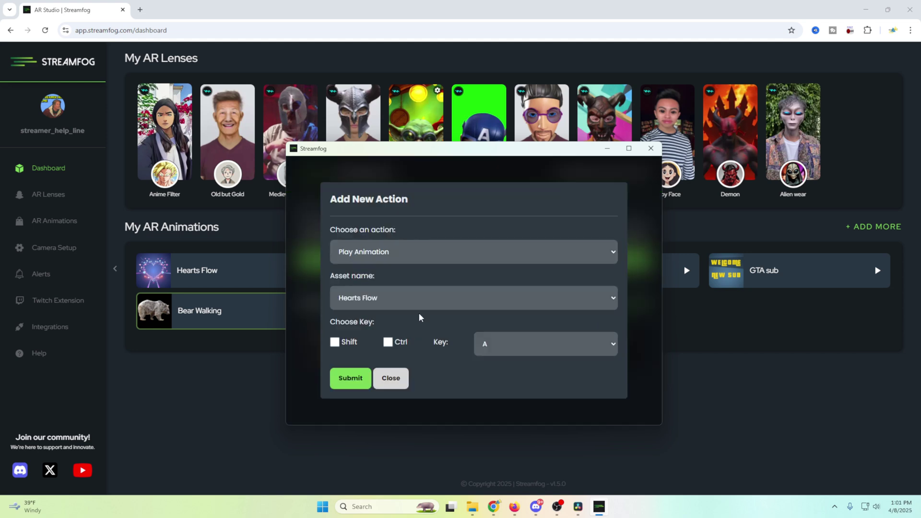
pyautogui.click(612, 254)
pyautogui.click(390, 283)
pyautogui.click(340, 305)
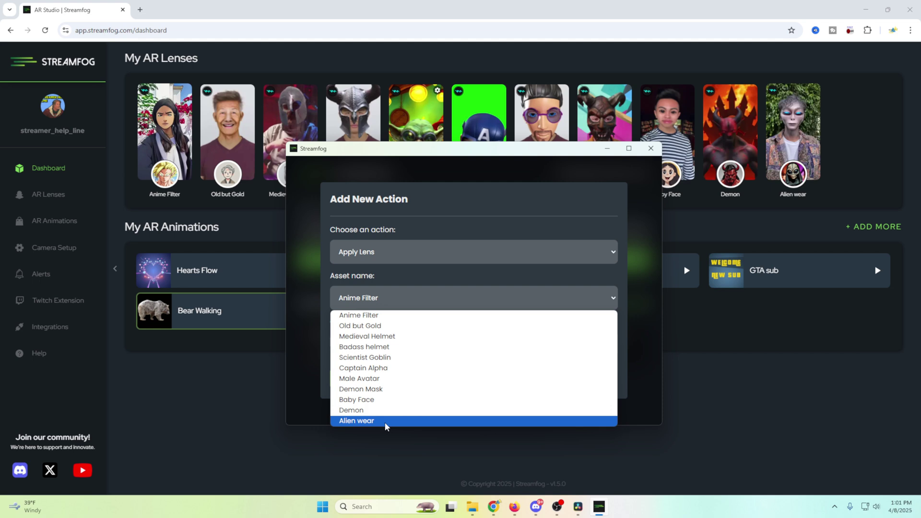
pyautogui.click(363, 422)
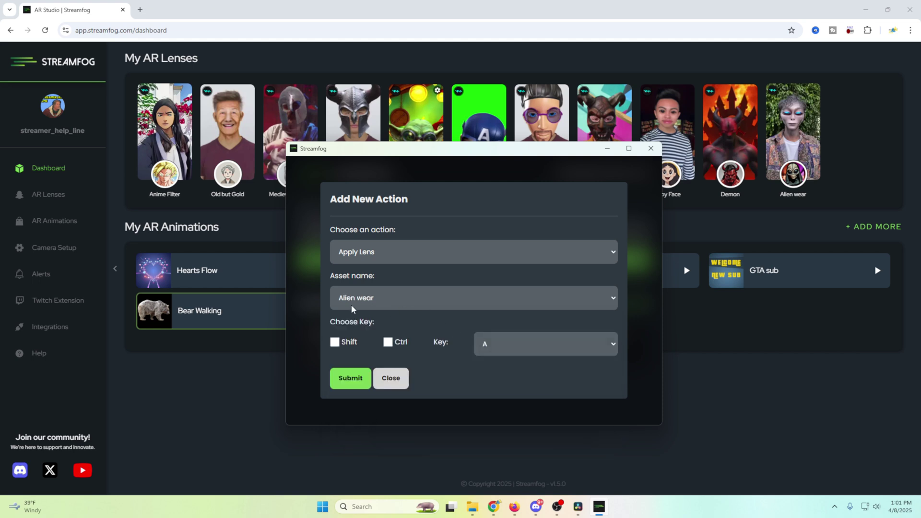
pyautogui.click(335, 342)
pyautogui.click(388, 343)
pyautogui.click(353, 381)
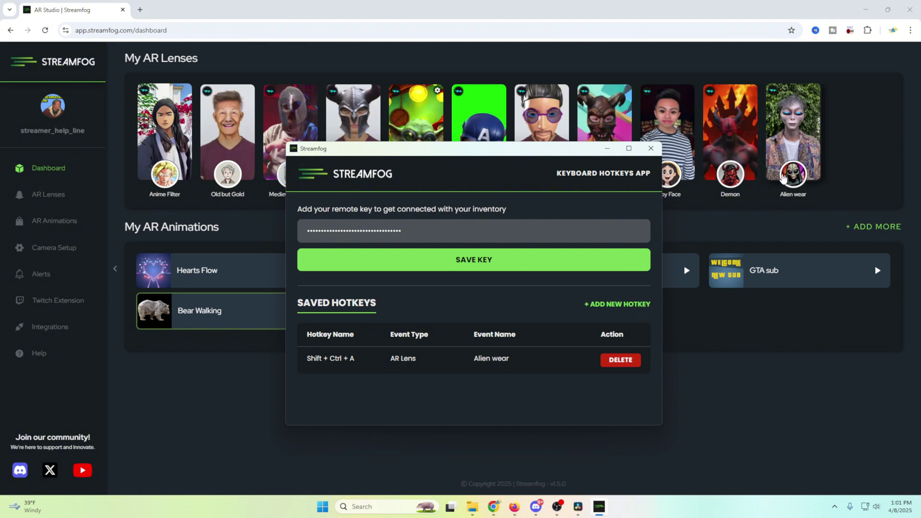
# Add a second hotkey, Shift + Ctrl + B, with the Remove Lens action.
pyautogui.click(603, 307)
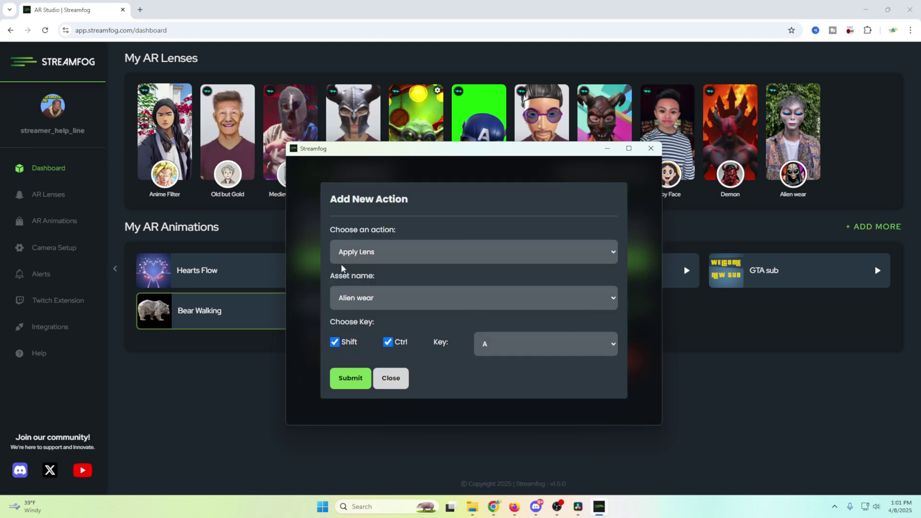
pyautogui.click(407, 260)
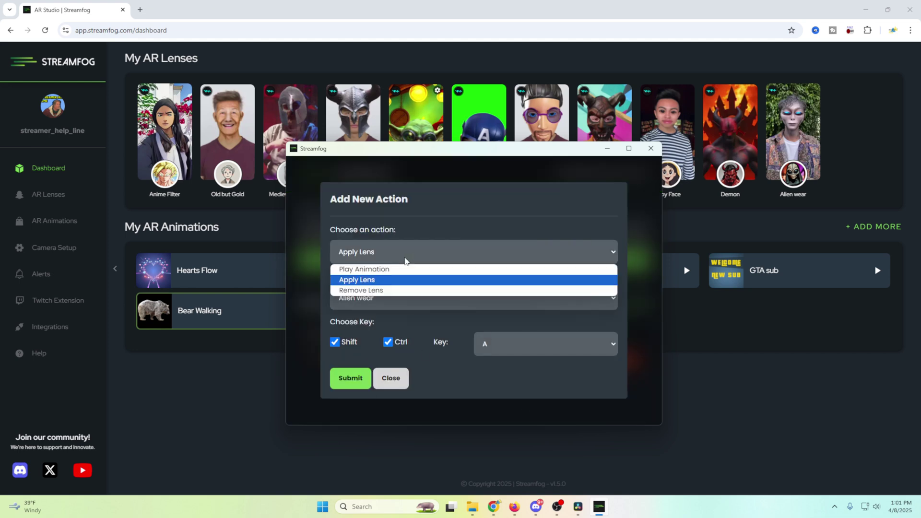
pyautogui.click(392, 290)
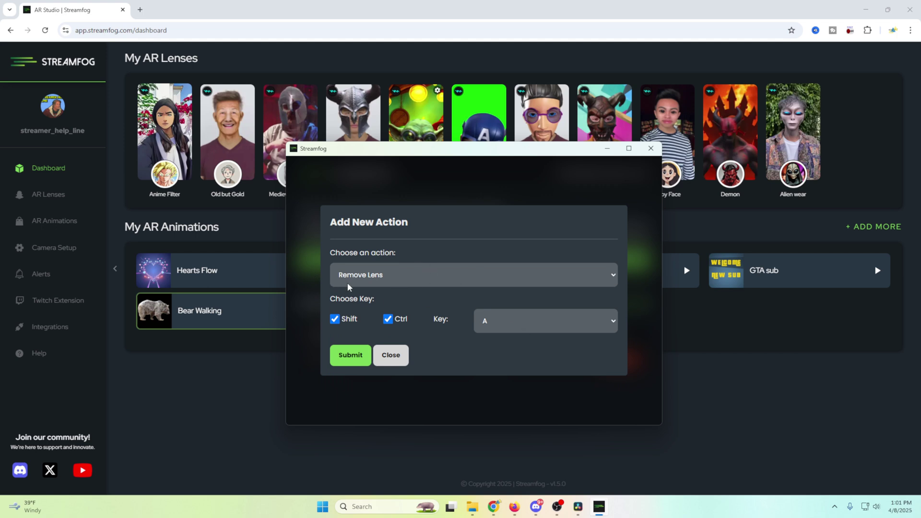
pyautogui.click(590, 328)
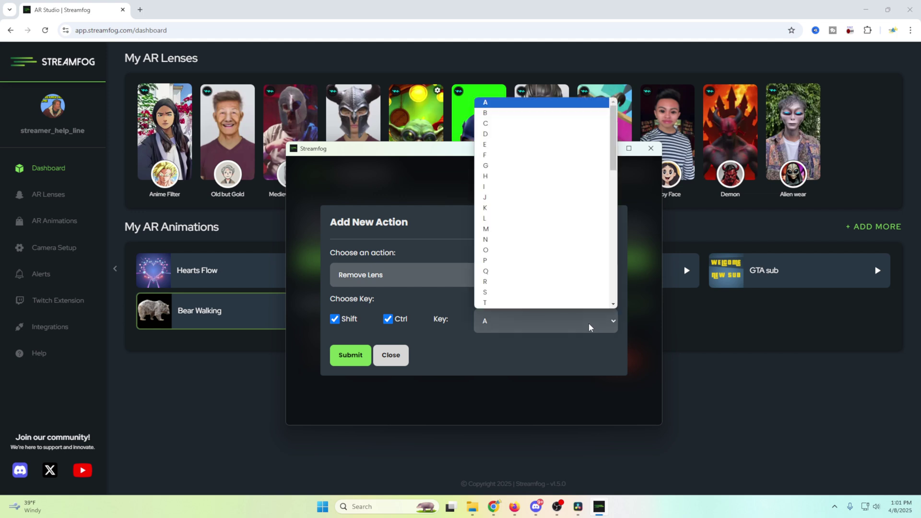
pyautogui.click(529, 114)
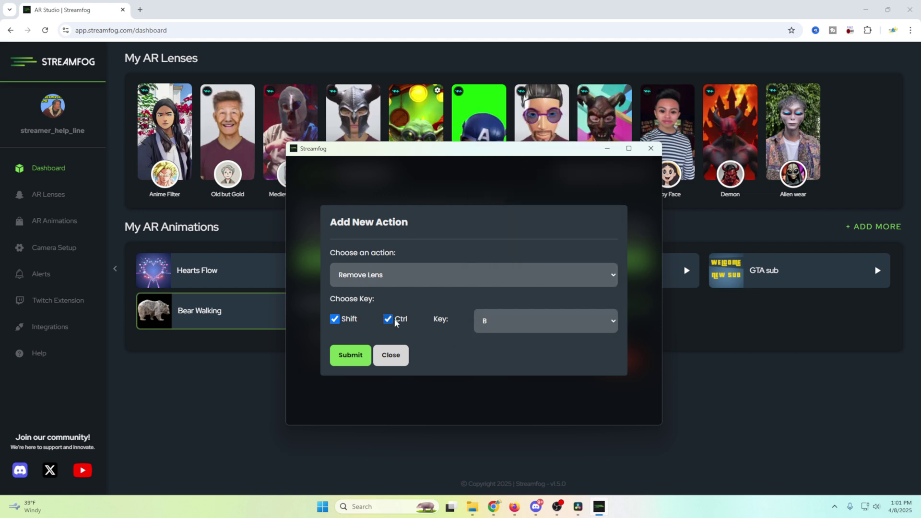
pyautogui.click(350, 355)
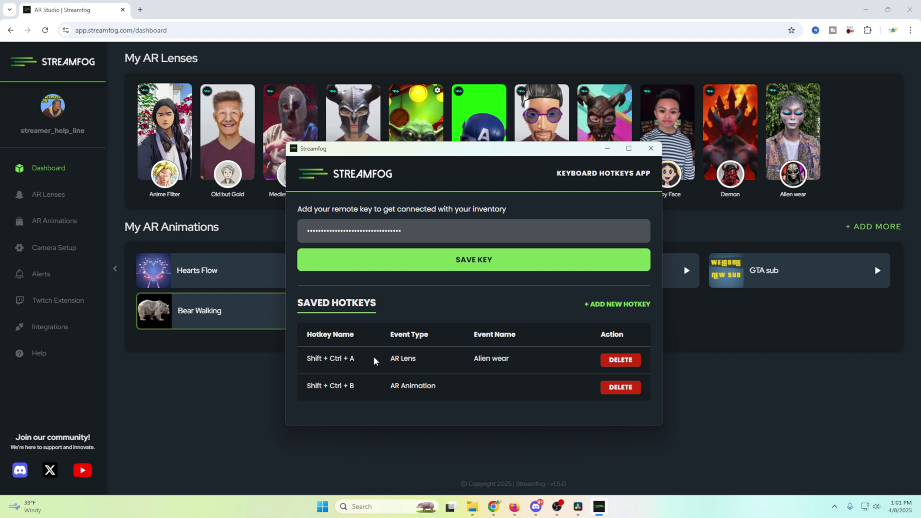
# Add a third hotkey, Shift + Ctrl + C, that applies the Badass helmet lens.
pyautogui.click(617, 305)
pyautogui.click(405, 275)
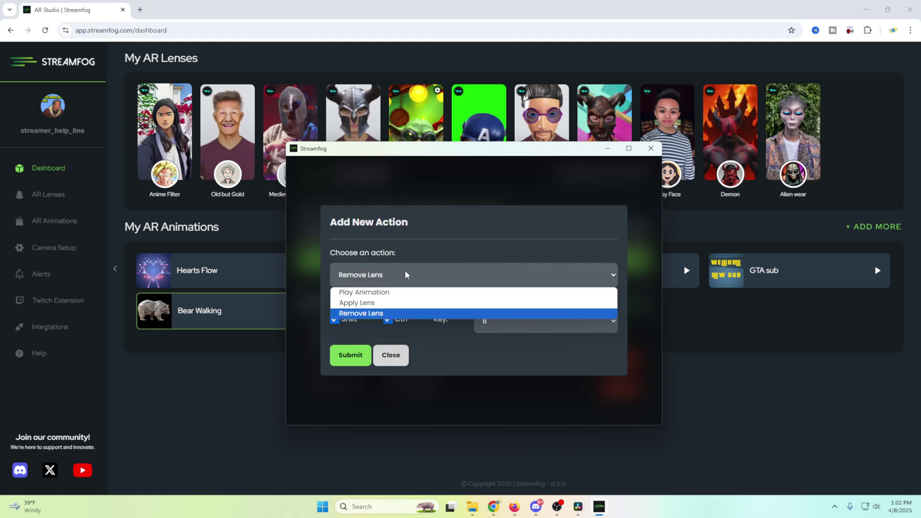
pyautogui.click(382, 302)
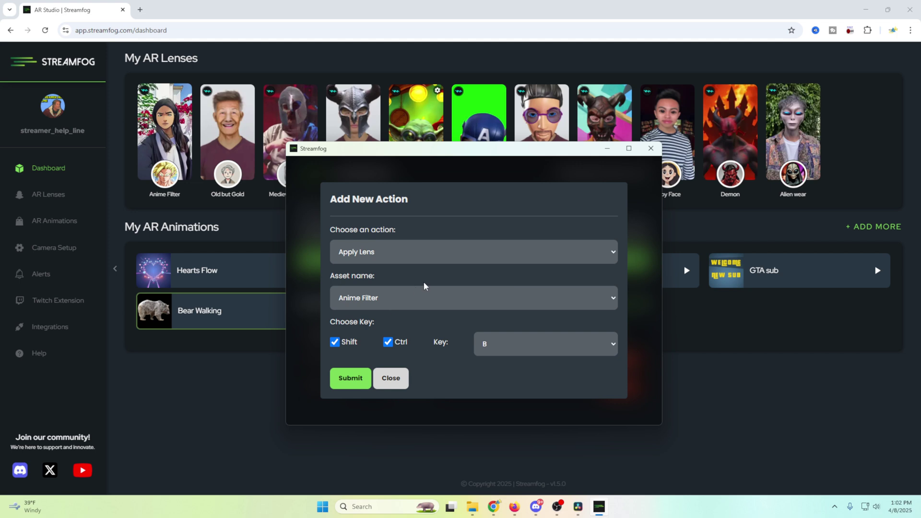
pyautogui.click(428, 300)
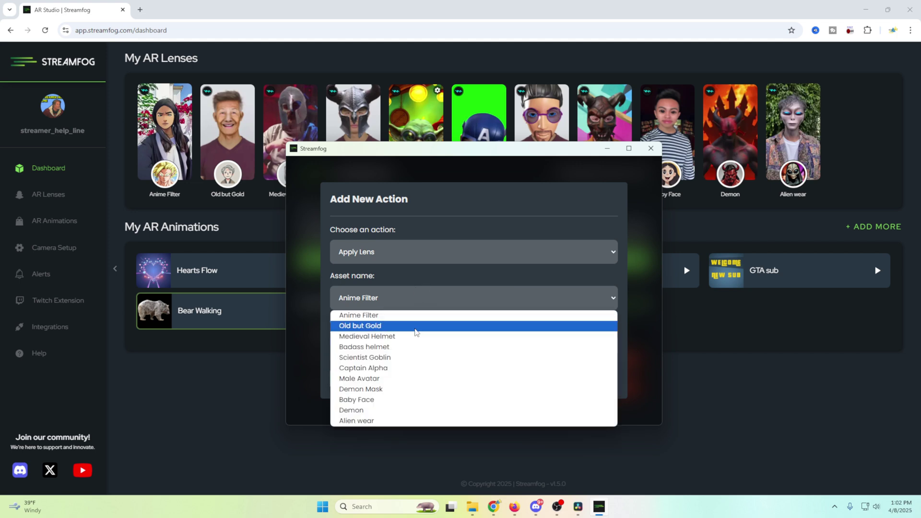
pyautogui.click(365, 347)
pyautogui.click(388, 342)
pyautogui.click(531, 351)
pyautogui.click(485, 146)
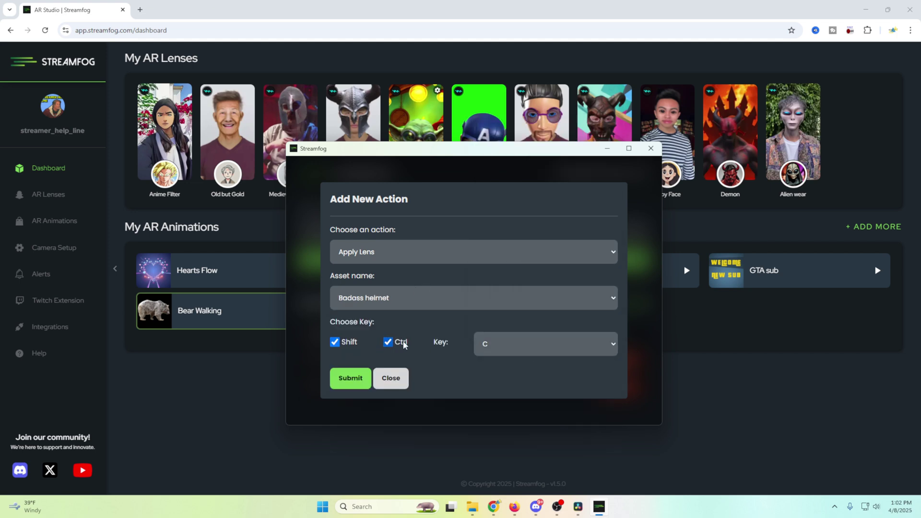
pyautogui.click(350, 386)
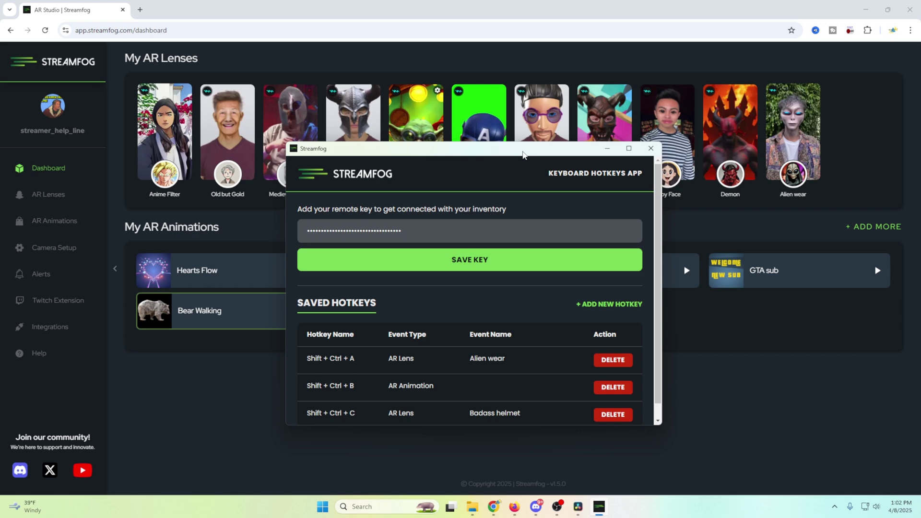
# Test the lens hotkeys on the live camera in OBS and enlarge the Streamfog source past both side edges of the canvas.
pyautogui.moveTo(523, 154); pyautogui.dragTo(477, 158)
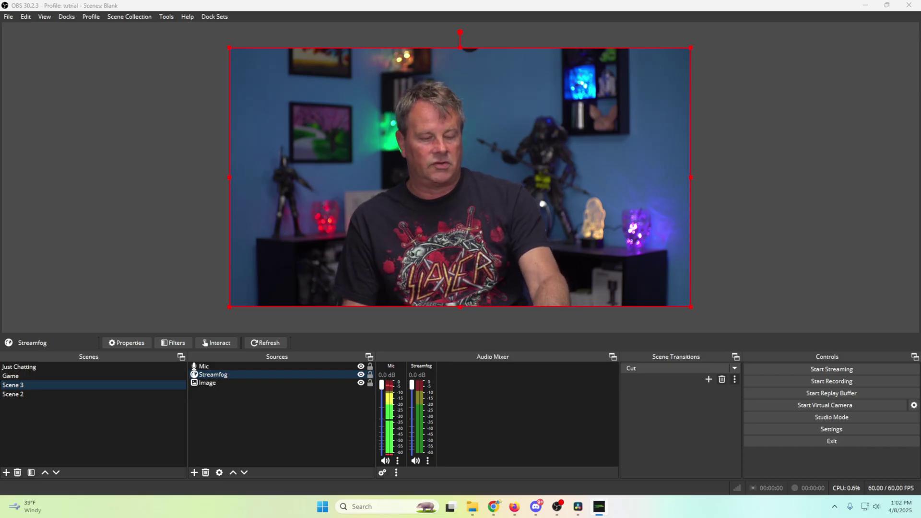
pyautogui.hotkey('ctrl', 'shift', 'c')
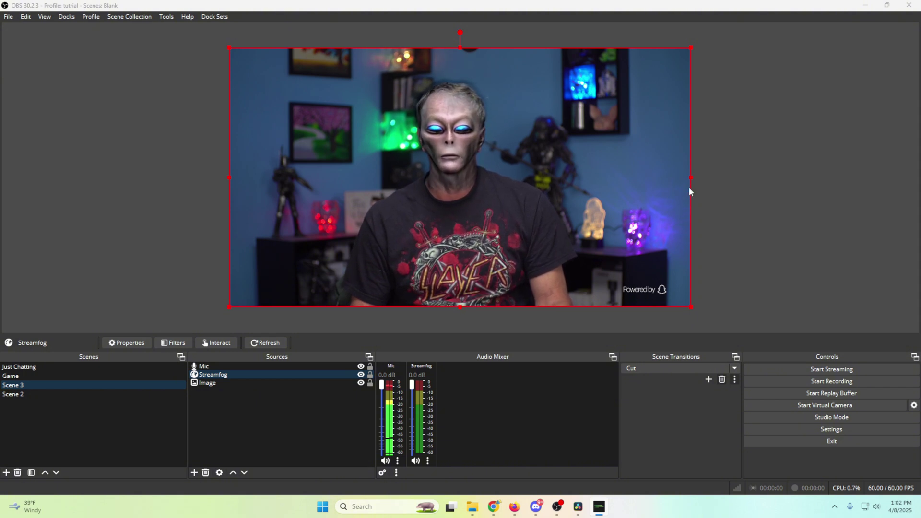
pyautogui.moveTo(692, 178); pyautogui.dragTo(714, 184)
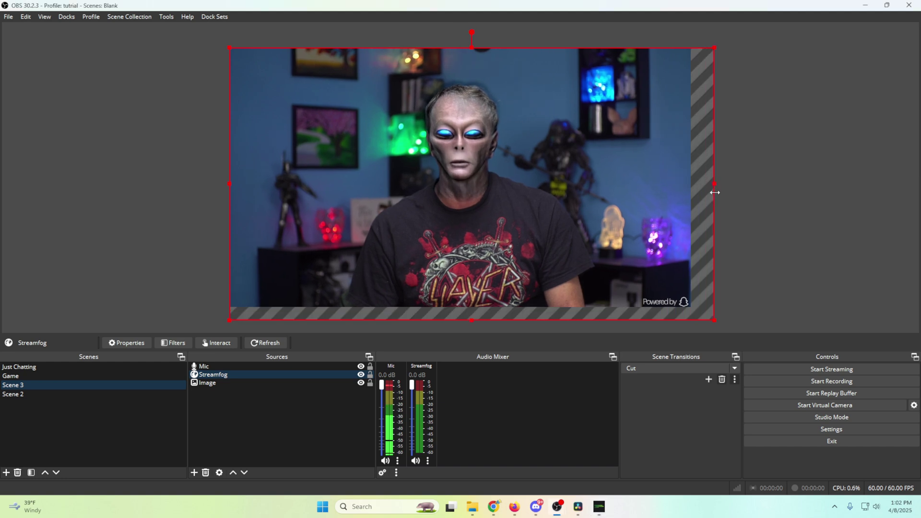
pyautogui.moveTo(226, 183); pyautogui.dragTo(207, 191)
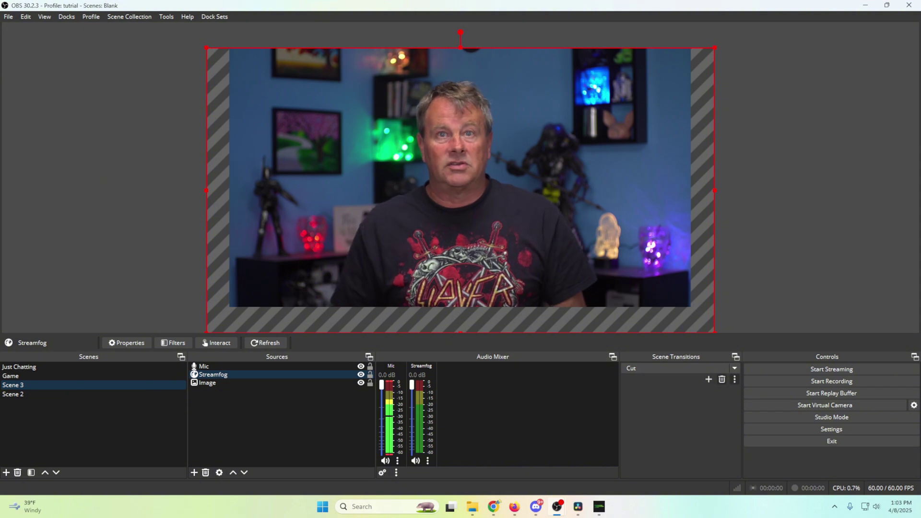
pyautogui.hotkey('alt', 'Tab')
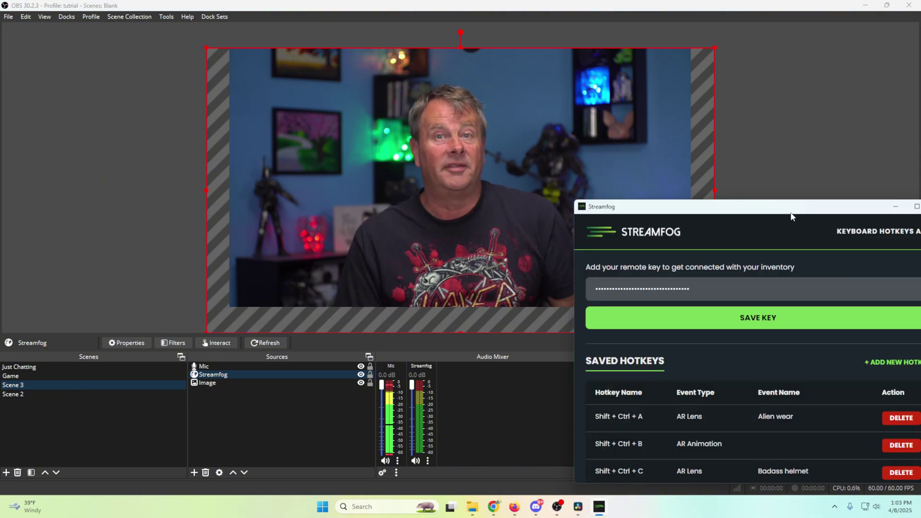
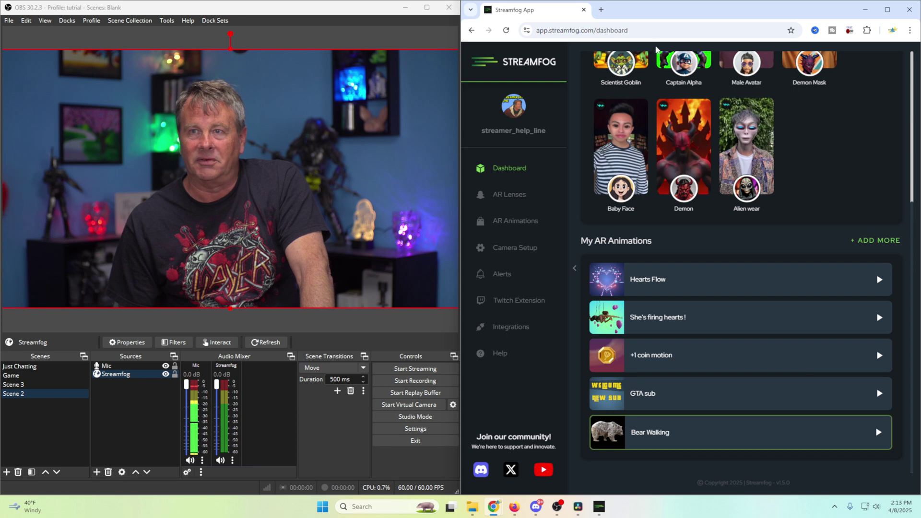
# Open the AR Animations library in a maximized browser window and examine the game collections from Palworld through Grand Theft Auto V.
pyautogui.press('super+Up')
pyautogui.click(53, 222)
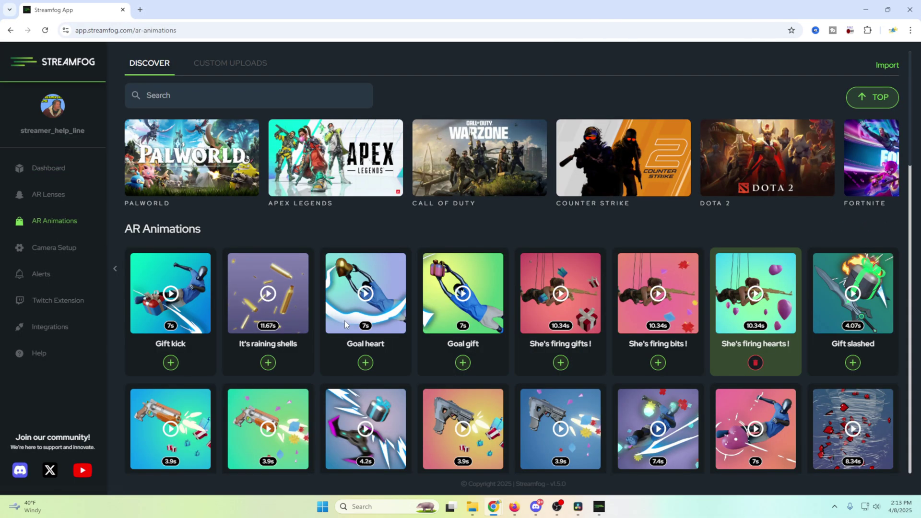
pyautogui.click(212, 174)
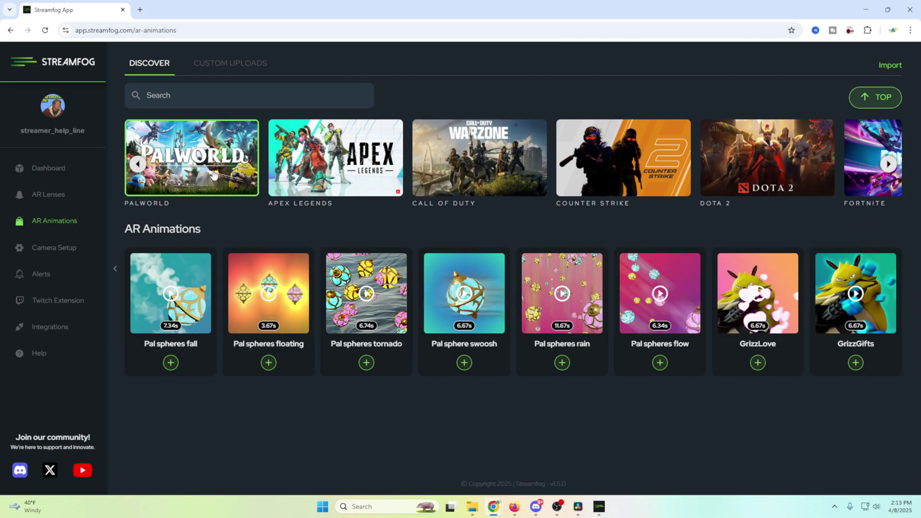
pyautogui.click(353, 180)
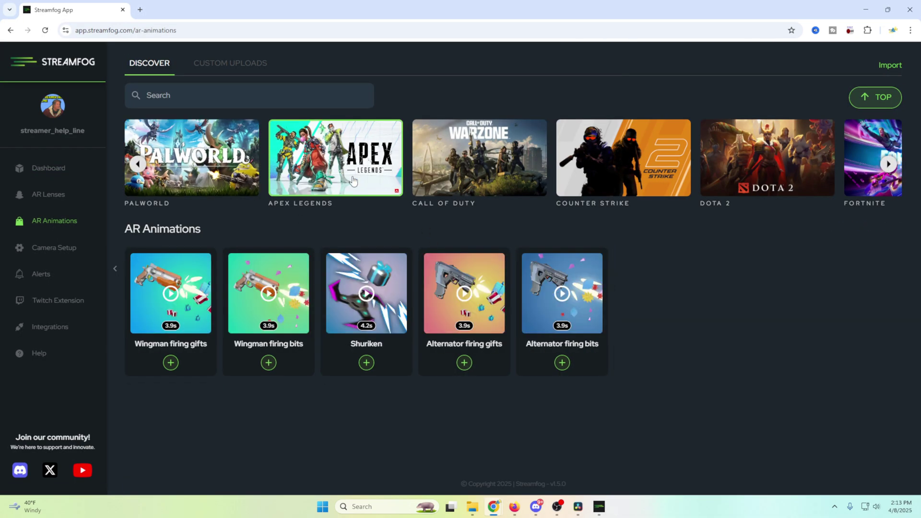
pyautogui.click(472, 176)
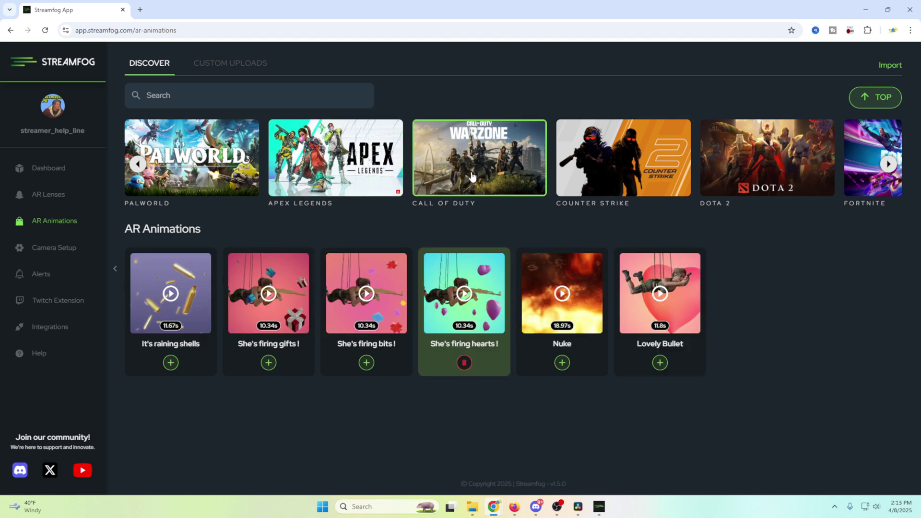
pyautogui.click(630, 170)
pyautogui.click(703, 189)
pyautogui.click(761, 176)
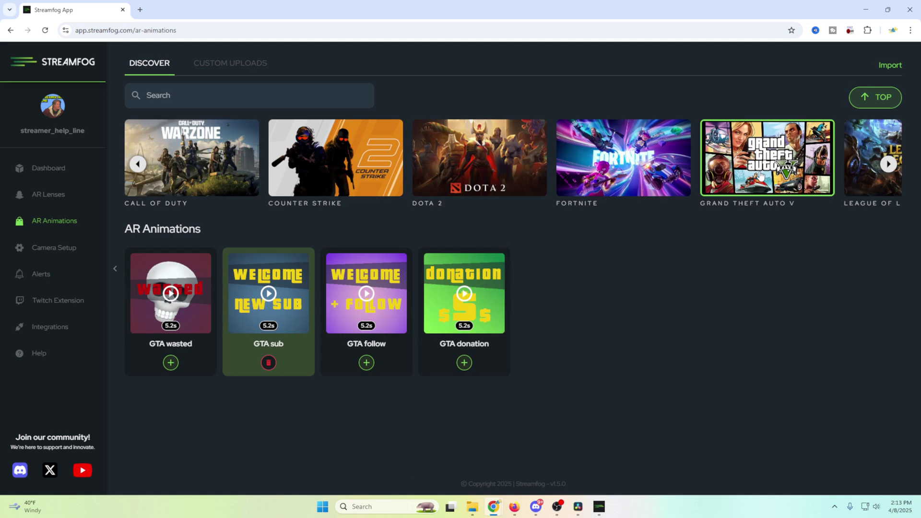
# Examine the League of Legends, Minecraft, Valorant and Fortnite animation collections, and go back toward the start of the game list.
pyautogui.click(887, 164)
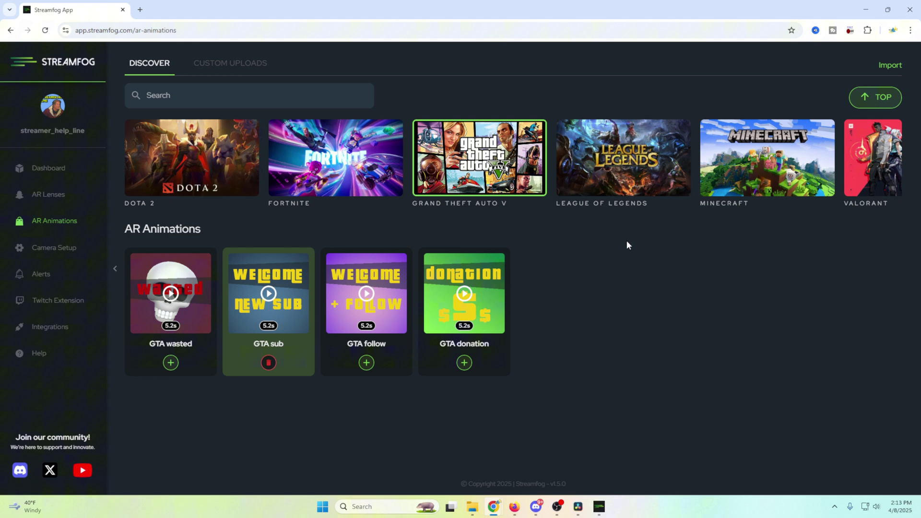
pyautogui.click(627, 165)
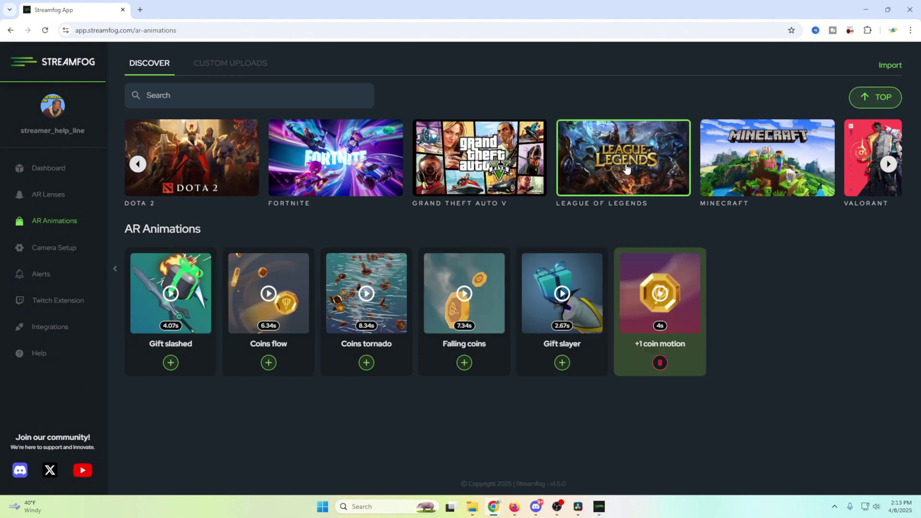
pyautogui.click(762, 169)
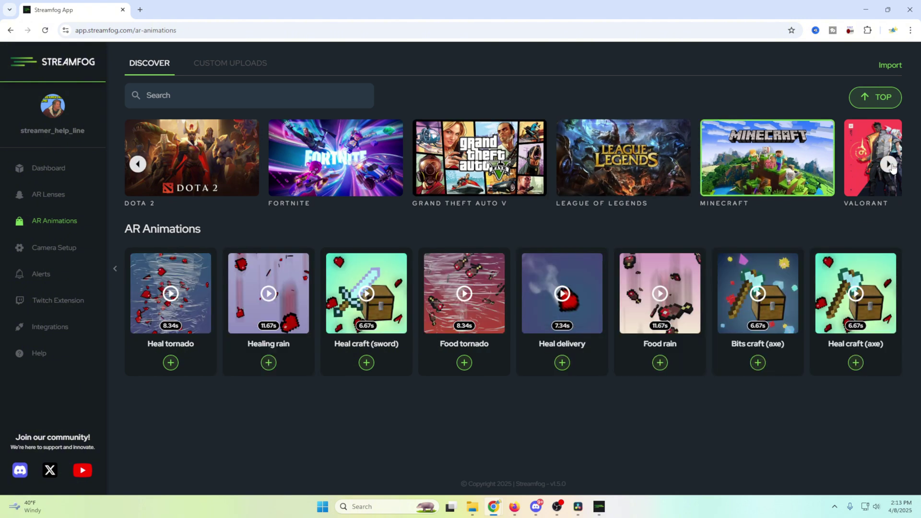
pyautogui.click(889, 165)
pyautogui.click(813, 181)
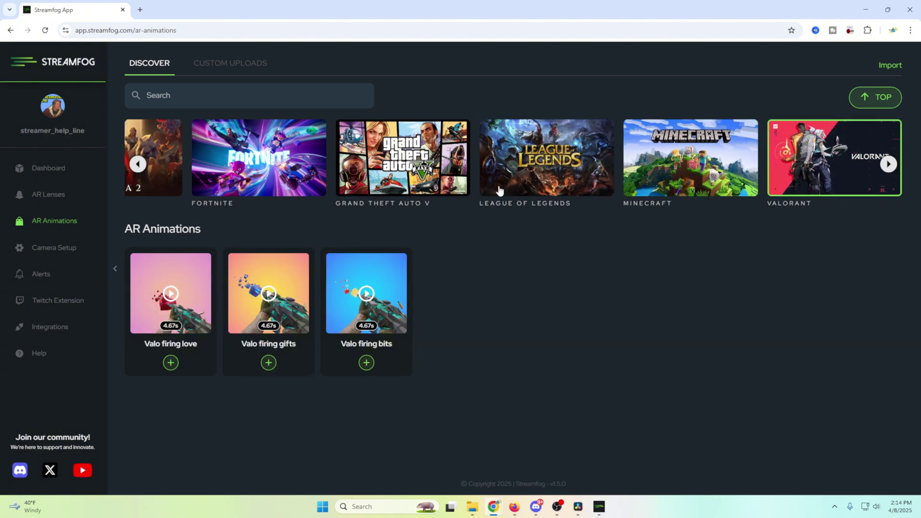
pyautogui.click(390, 178)
pyautogui.click(220, 176)
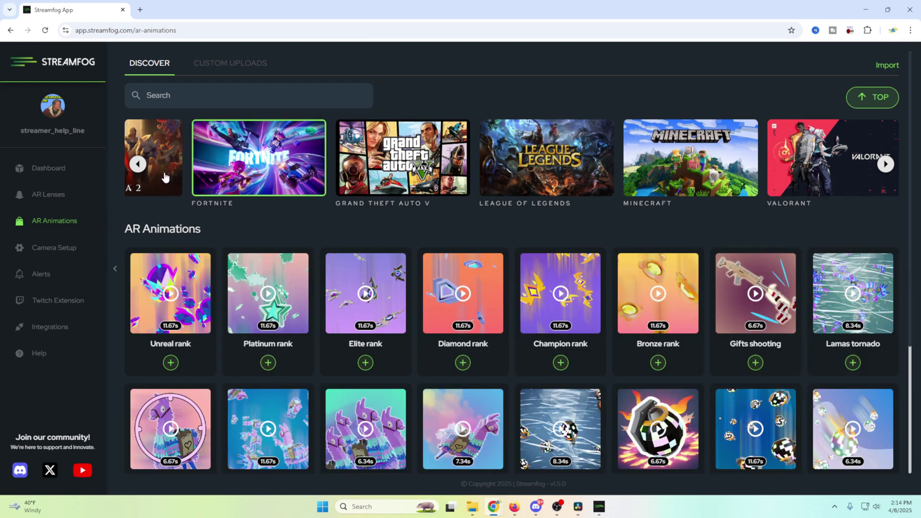
pyautogui.click(138, 165)
pyautogui.click(138, 166)
pyautogui.click(139, 166)
pyautogui.click(139, 167)
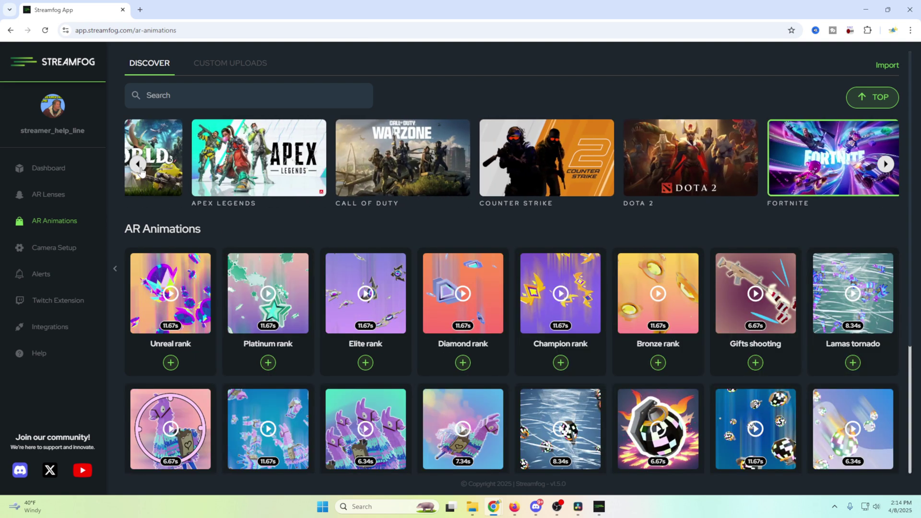
# Place the Streamfog dashboard side by side with OBS and play the +1 coin motion animation on the live camera.
pyautogui.click(137, 165)
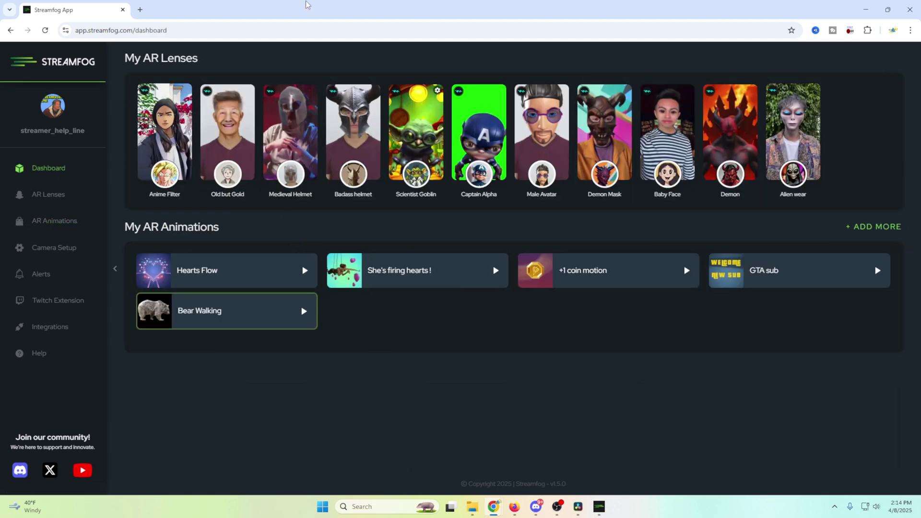
pyautogui.moveTo(283, 20); pyautogui.dragTo(919, 28)
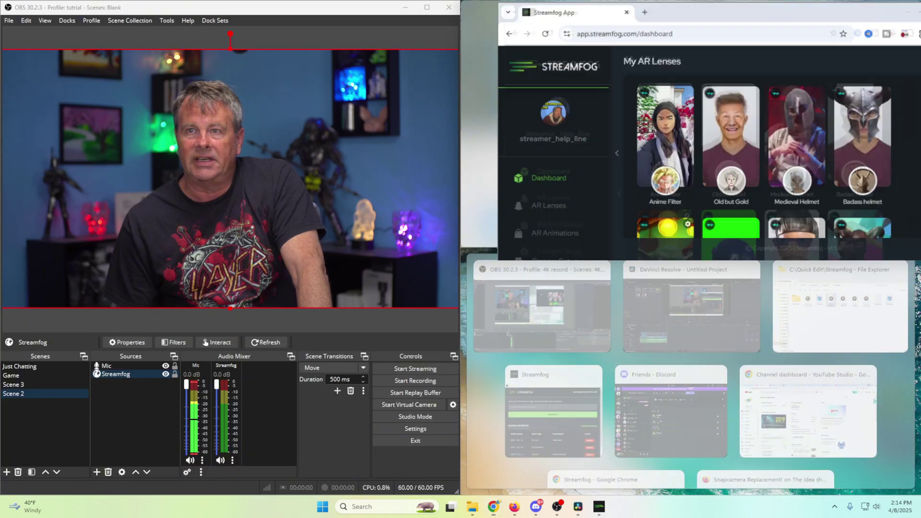
pyautogui.click(739, 316)
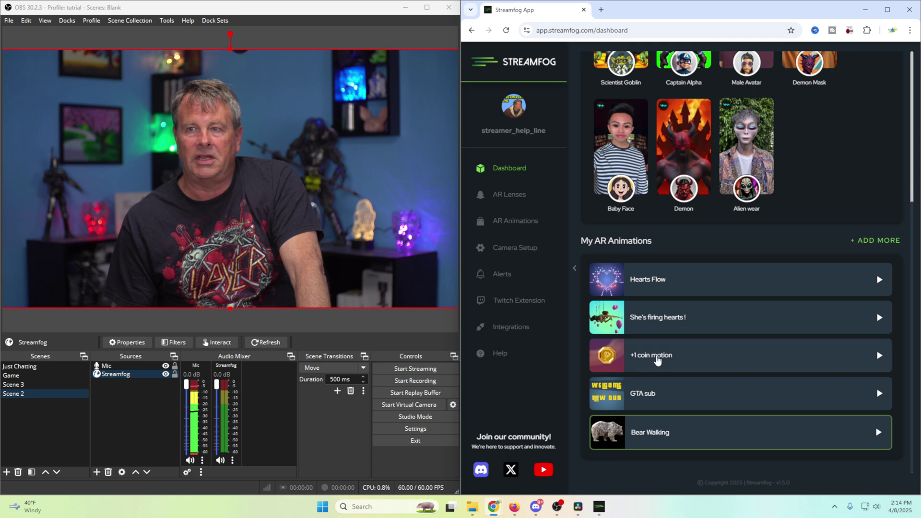
pyautogui.click(878, 357)
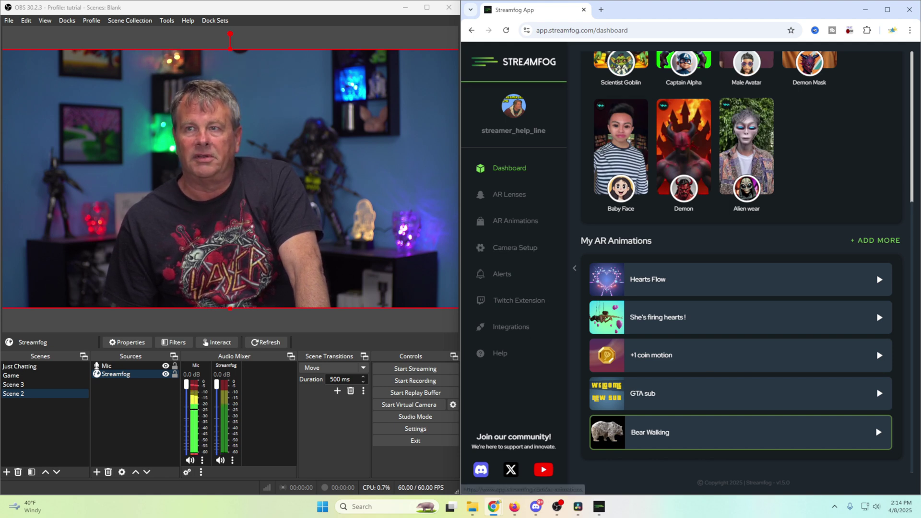
# Expand the advanced camera settings in a maximized browser window and examine the Spotlight option's browser source permission requirement.
pyautogui.moveTo(733, 19); pyautogui.dragTo(429, 28)
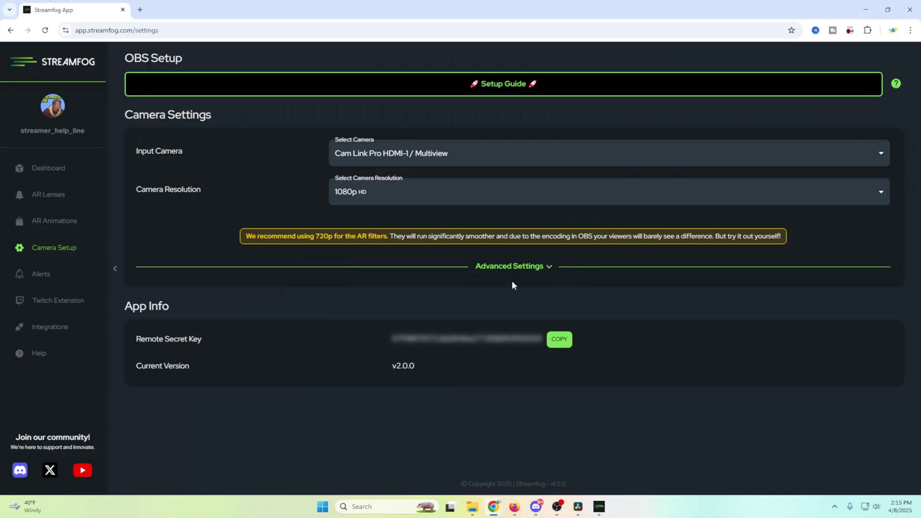
pyautogui.click(545, 270)
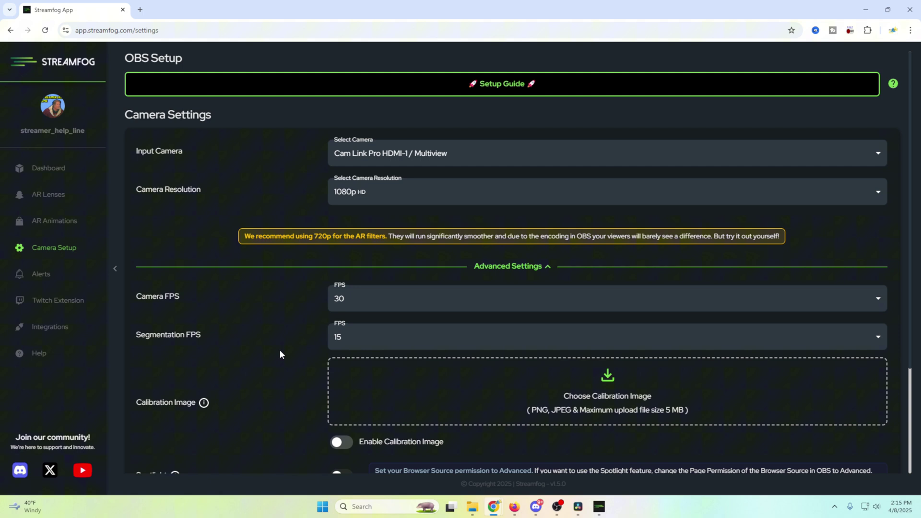
pyautogui.scroll(-3, 282, 353)
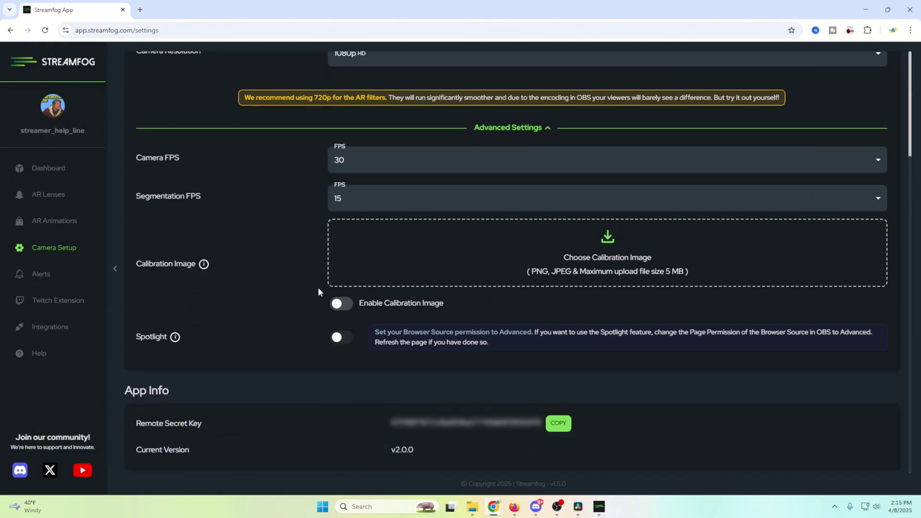
pyautogui.moveTo(174, 342)
pyautogui.moveTo(373, 330); pyautogui.dragTo(525, 335)
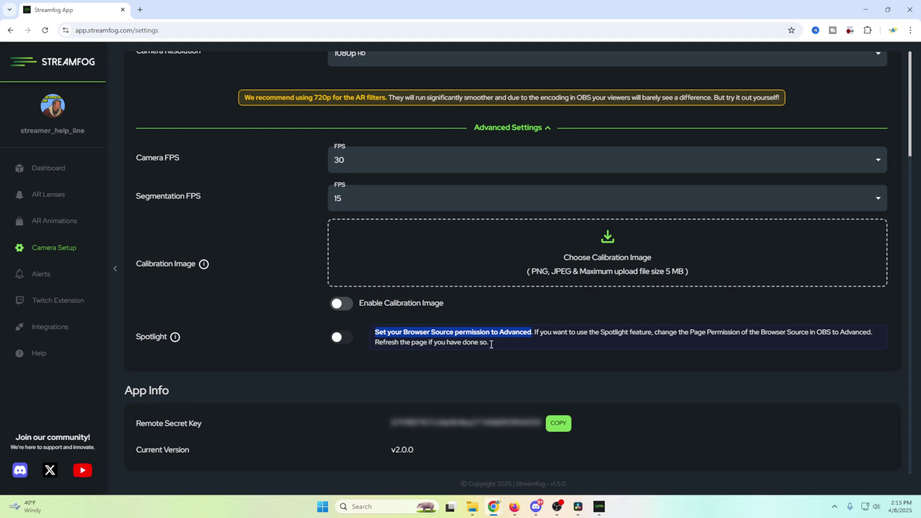
# In OBS, set the Streamfog browser source's page permissions to Advanced access to OBS (Change scenes, Start/Stop replay buffer, etc.).
pyautogui.moveTo(557, 501)
pyautogui.click(497, 464)
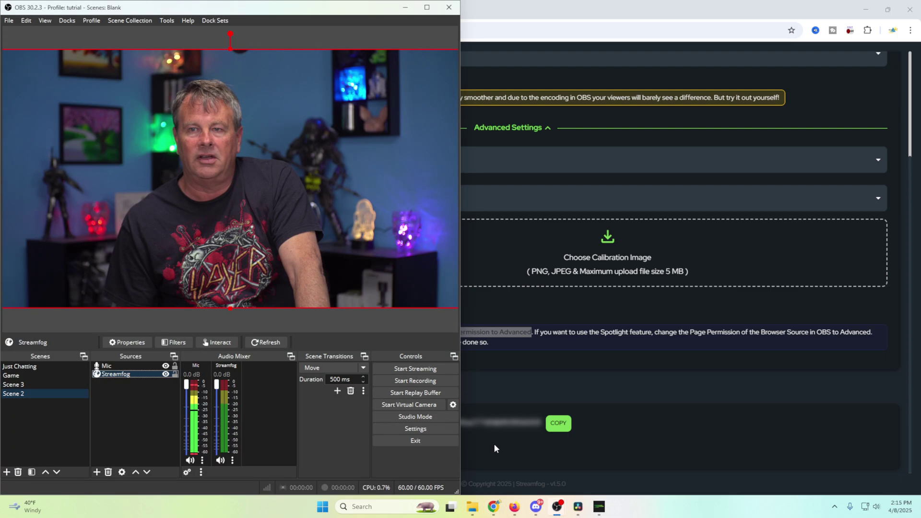
pyautogui.press('super+Down')
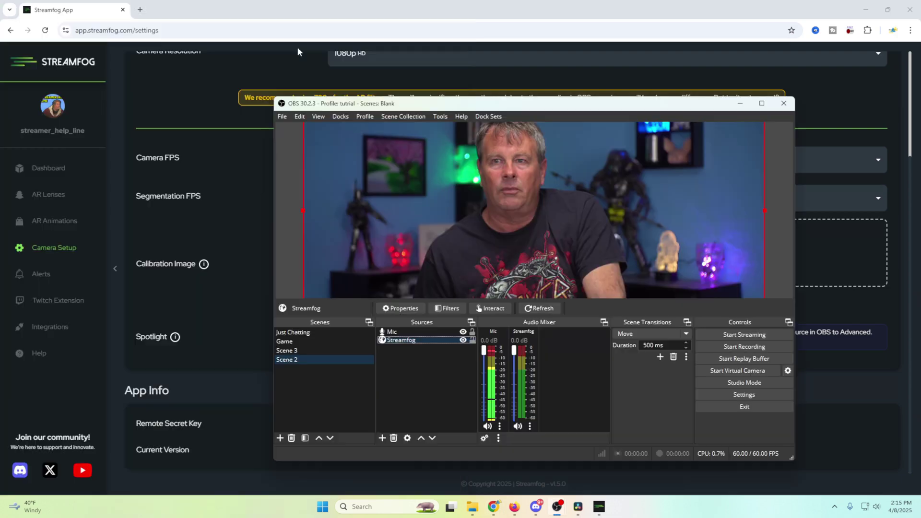
pyautogui.doubleClick(444, 106)
pyautogui.rightClick(249, 375)
pyautogui.click(266, 370)
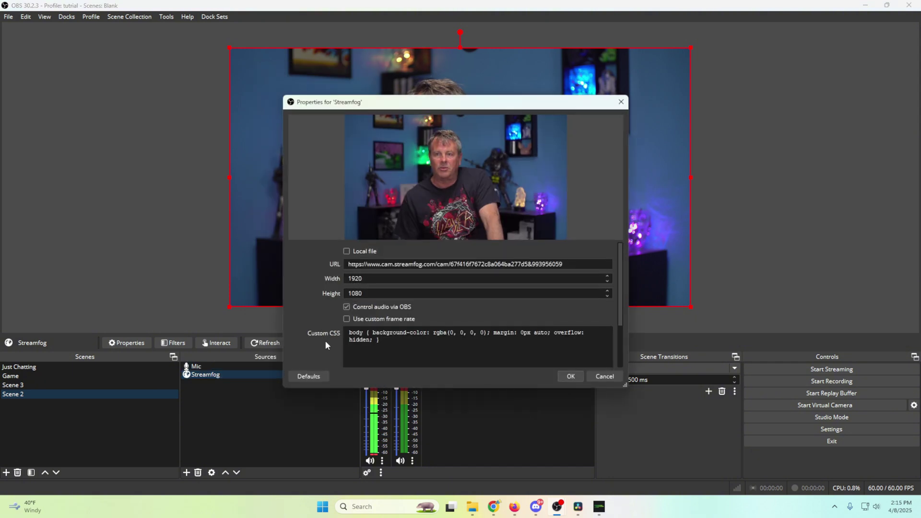
pyautogui.scroll(-2, 312, 333)
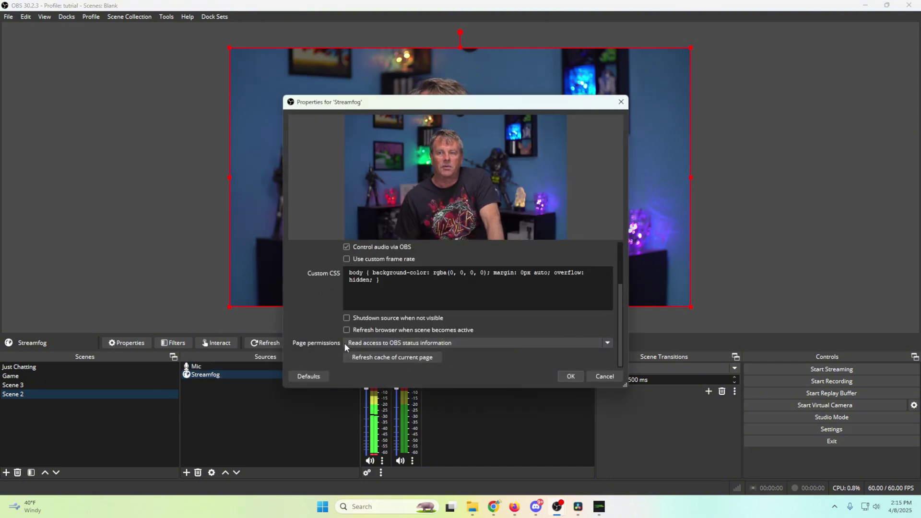
pyautogui.click(428, 343)
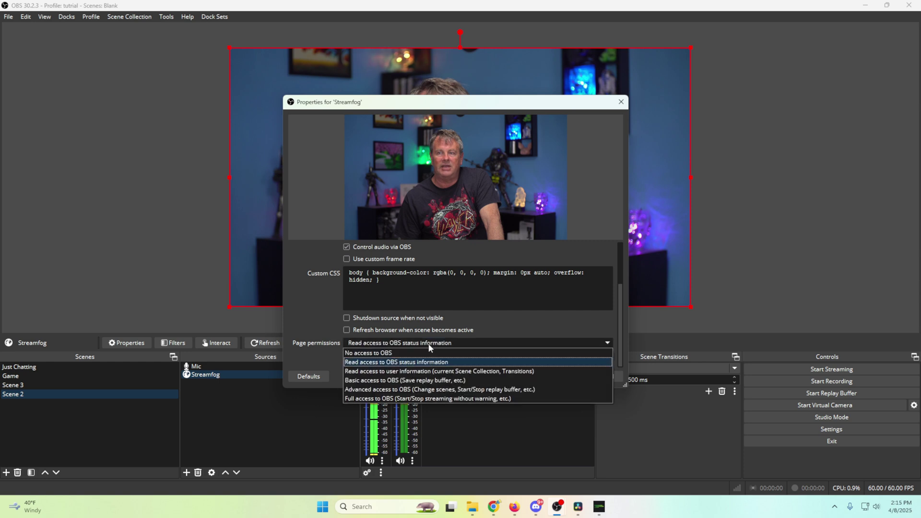
pyautogui.click(410, 387)
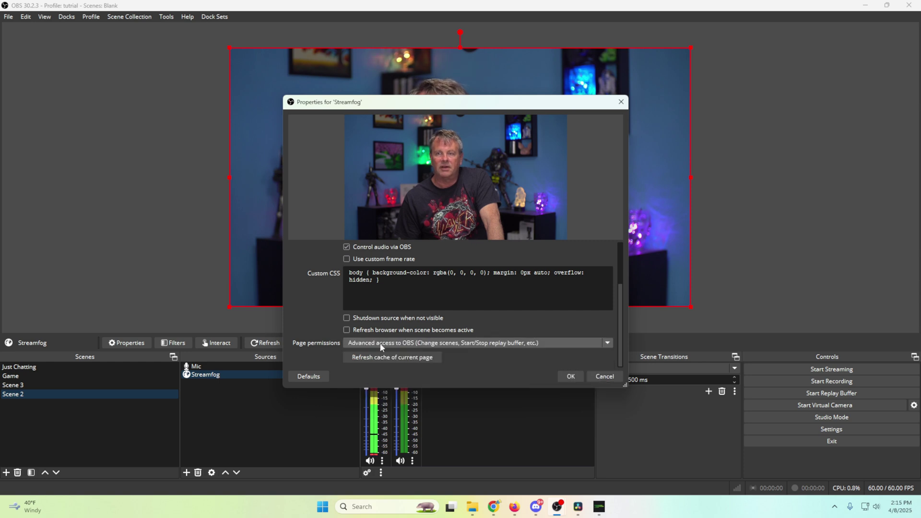
pyautogui.click(569, 376)
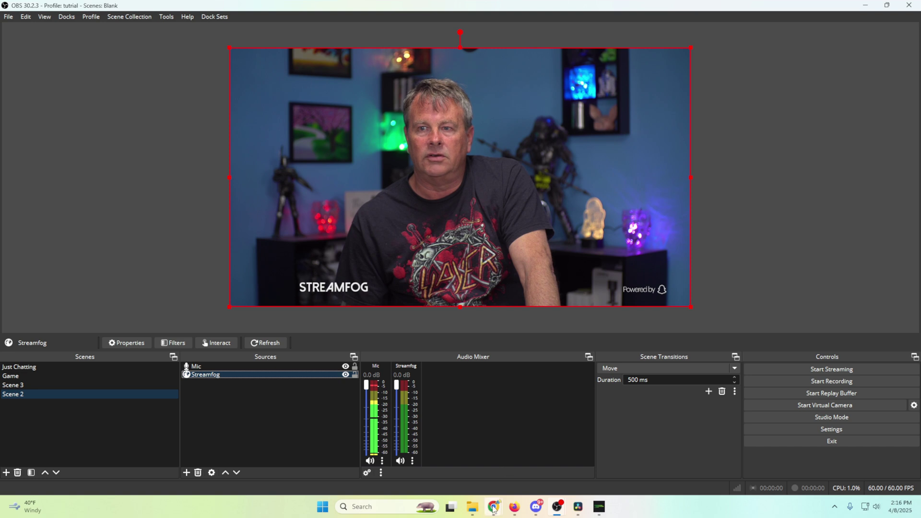
# Reload the Streamfog camera setup page in the browser and enable Spotlight.
pyautogui.moveTo(494, 507)
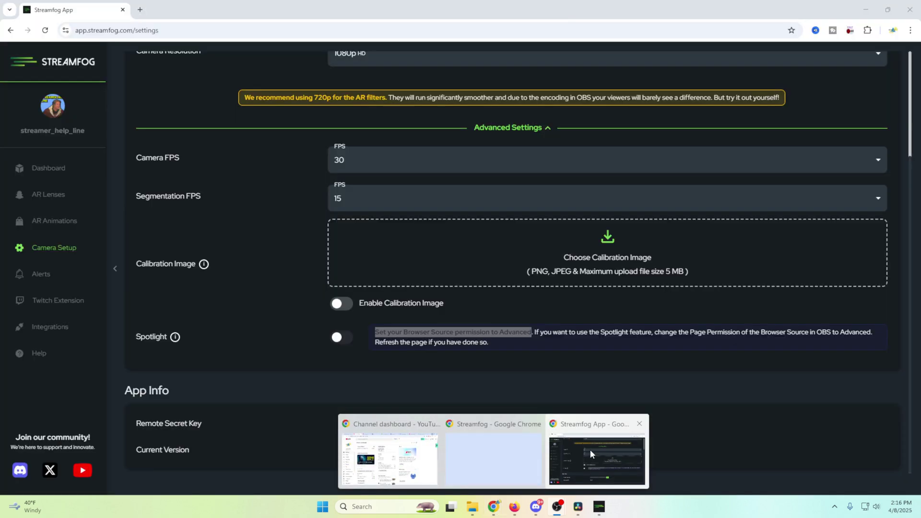
pyautogui.click(590, 450)
pyautogui.rightClick(263, 315)
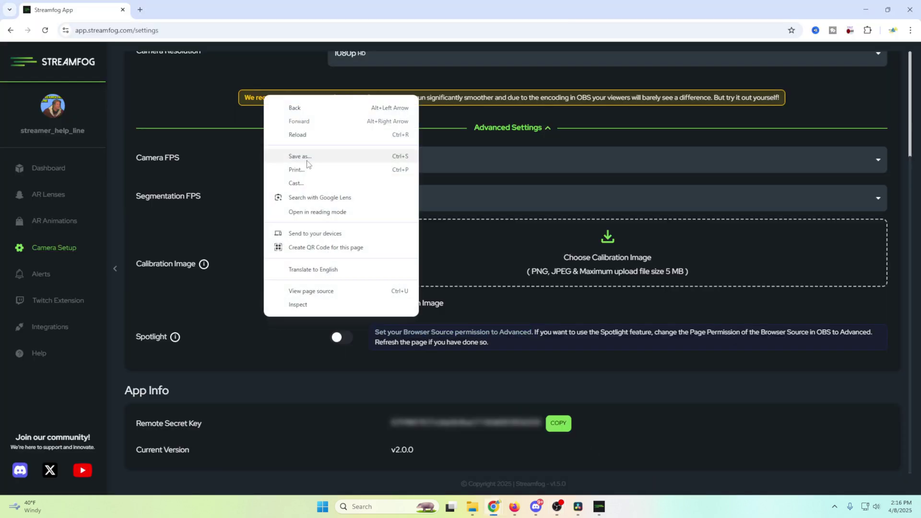
pyautogui.click(306, 135)
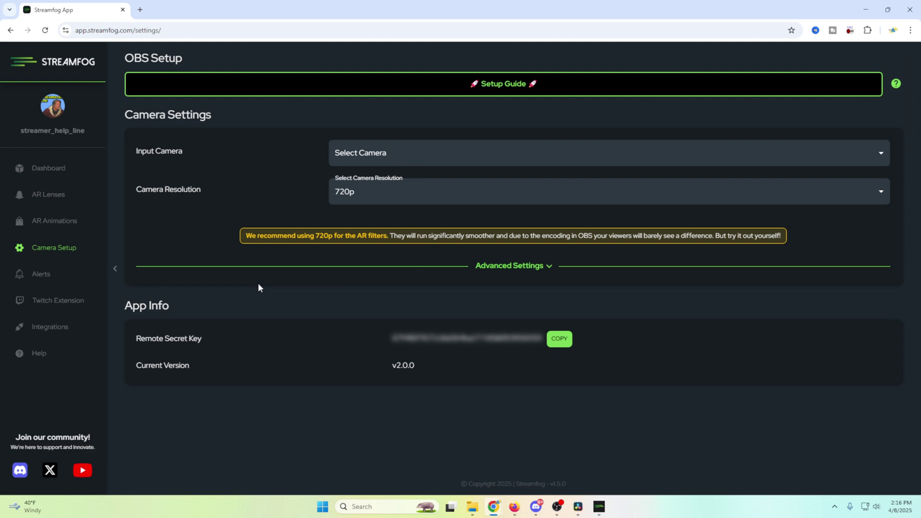
pyautogui.scroll(-2, 272, 395)
pyautogui.scroll(-1, 272, 395)
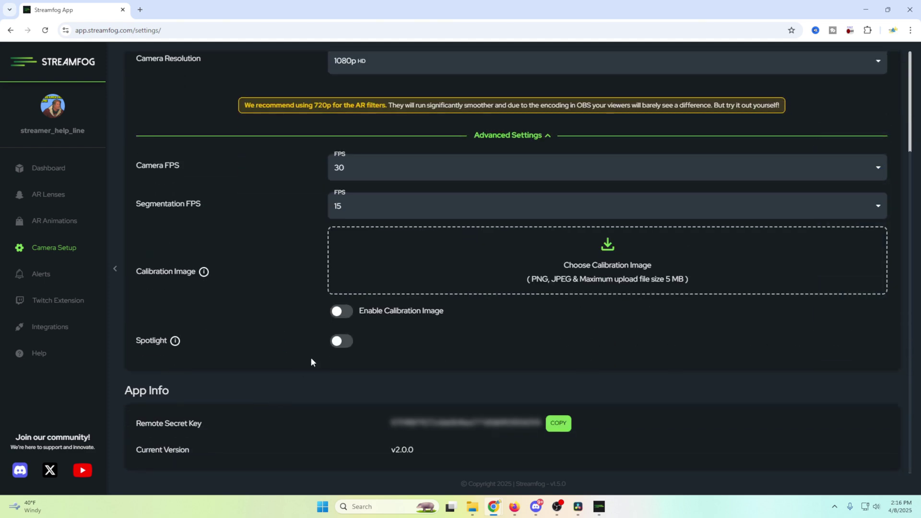
pyautogui.click(347, 344)
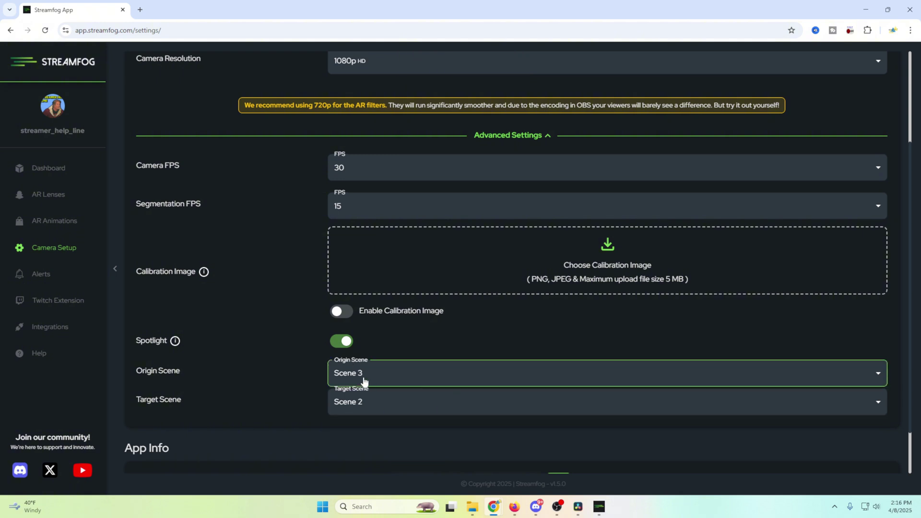
# In OBS Scene 3, shrink the Streamfog source into the canvas's lower-left corner, about 67 px from the side and 48 px from the bottom.
pyautogui.hotkey('alt', 'Tab')
pyautogui.click(37, 386)
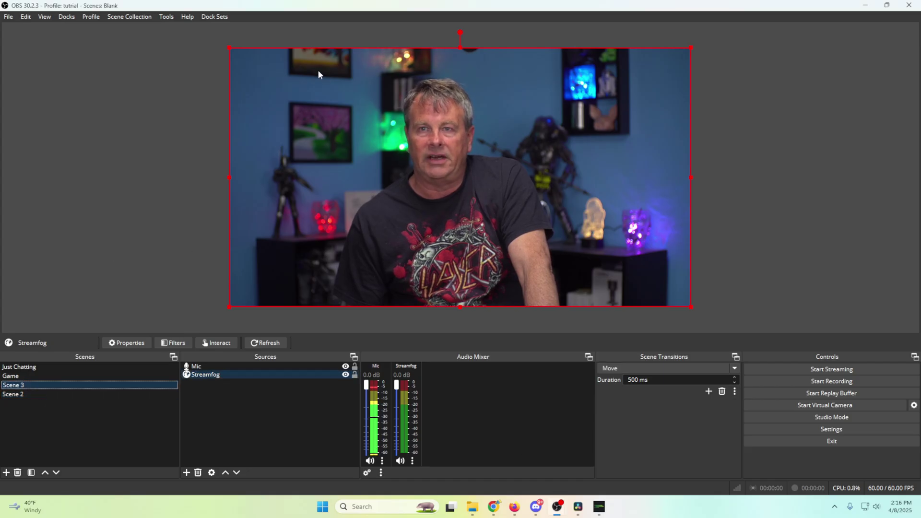
pyautogui.moveTo(230, 47); pyautogui.dragTo(272, 258)
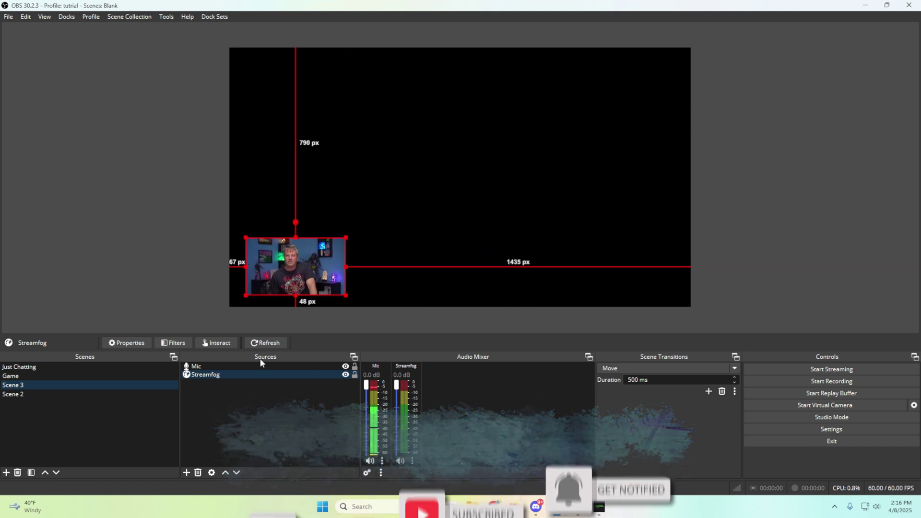
# Add the existing Media Source to Scene 3 as the gameplay background behind the Streamfog source.
pyautogui.click(186, 473)
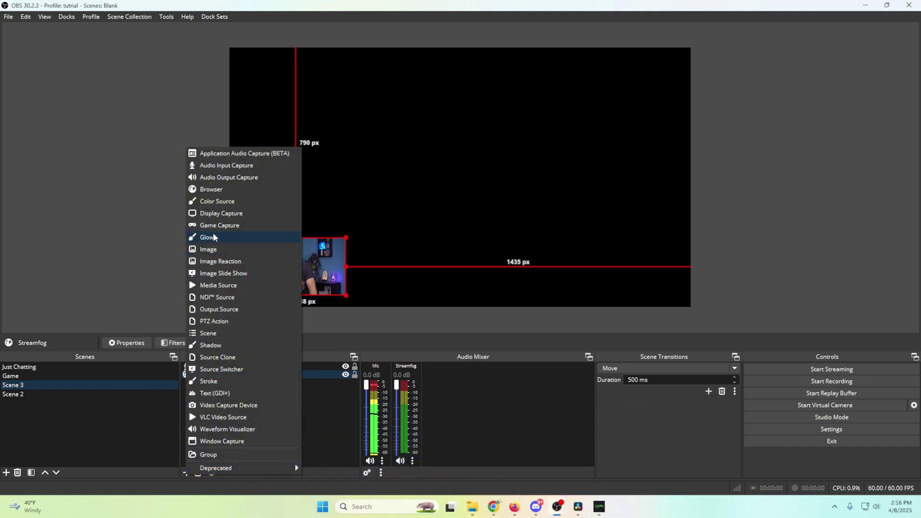
pyautogui.click(234, 287)
pyautogui.click(380, 211)
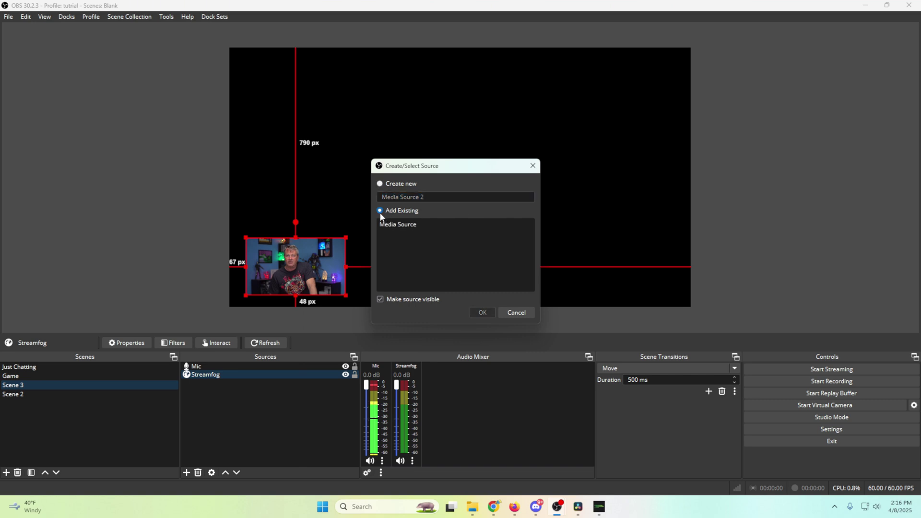
pyautogui.click(389, 224)
pyautogui.doubleClick(384, 225)
# In Scene 2, shrink and roughly center the Streamfog source, leaving about 48 px left, 72 px right, 22 px above and 28 px below.
pyautogui.click(73, 394)
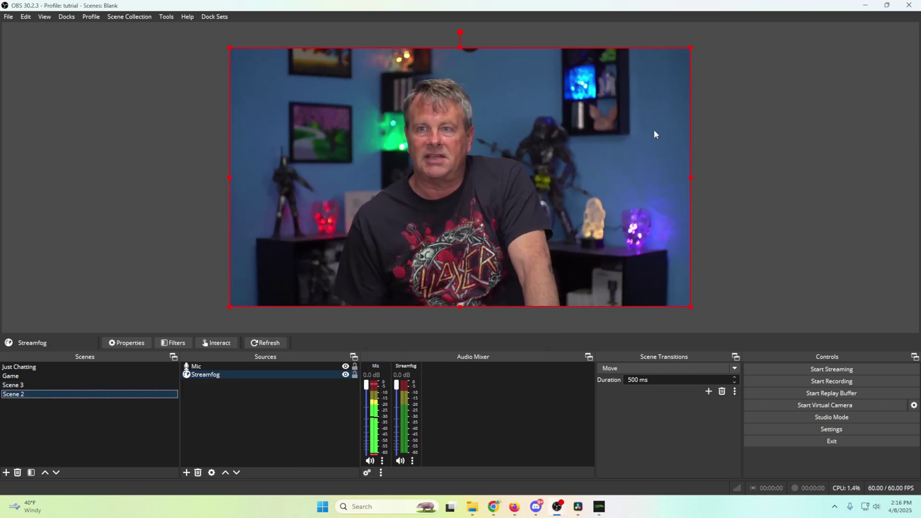
pyautogui.moveTo(692, 306); pyautogui.dragTo(662, 295)
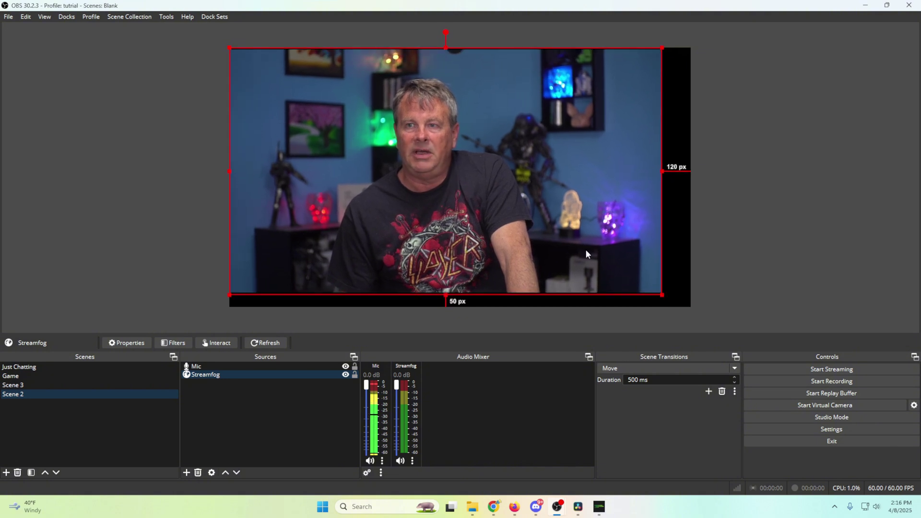
pyautogui.moveTo(586, 254); pyautogui.dragTo(597, 255)
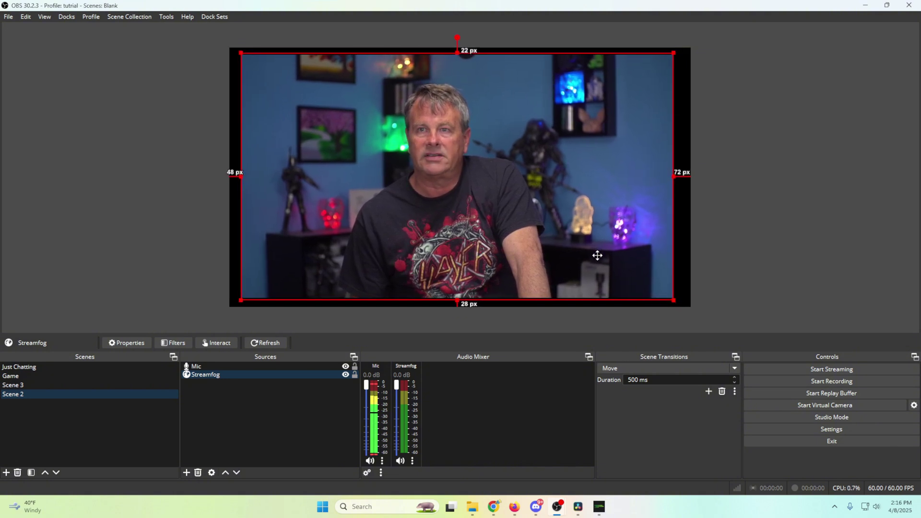
# Add the existing Media Source to Scene 2 and move it below the Streamfog source in the source order.
pyautogui.click(187, 473)
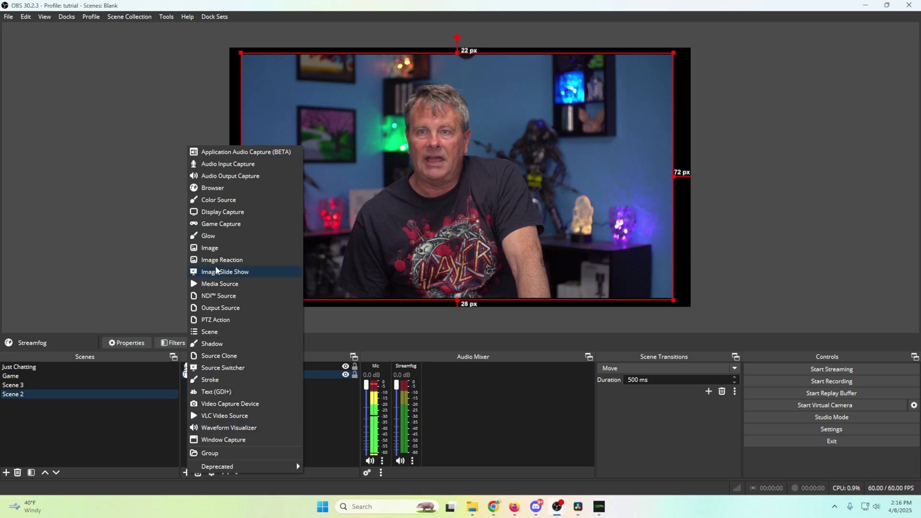
pyautogui.click(224, 284)
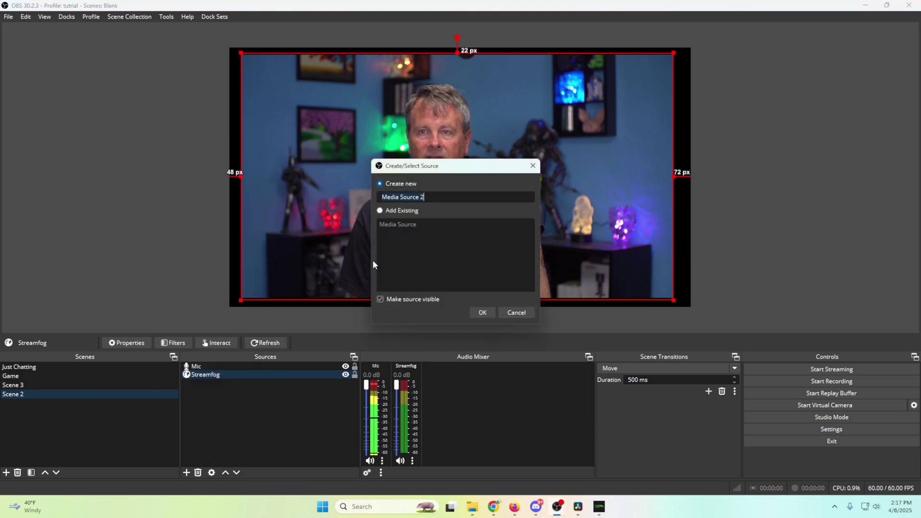
pyautogui.click(389, 211)
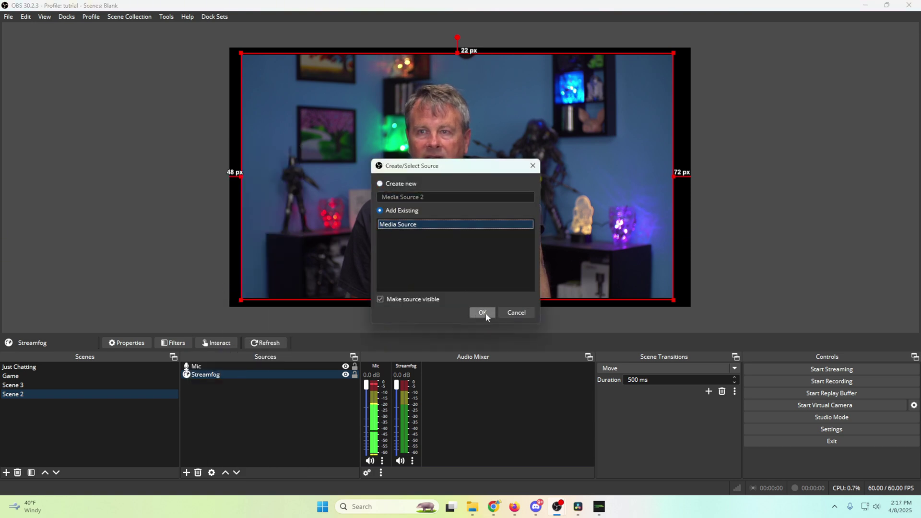
pyautogui.click(485, 311)
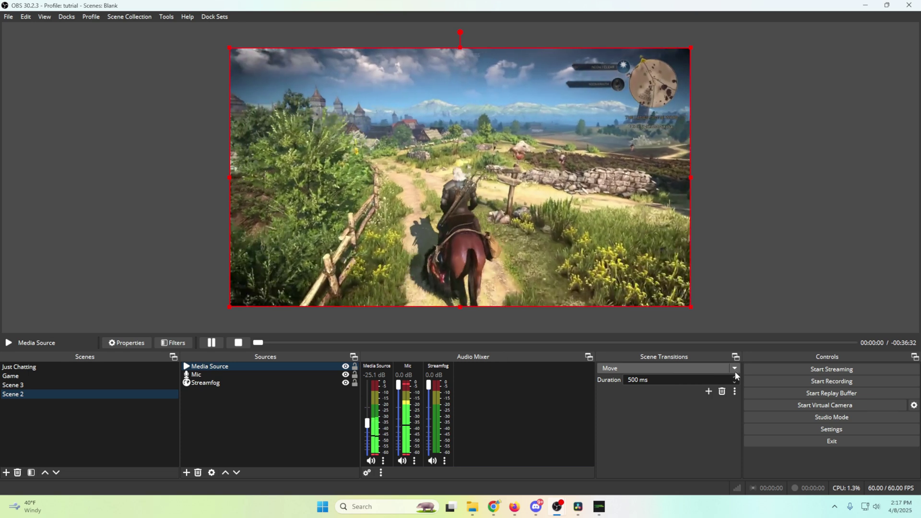
pyautogui.moveTo(240, 368); pyautogui.dragTo(260, 395)
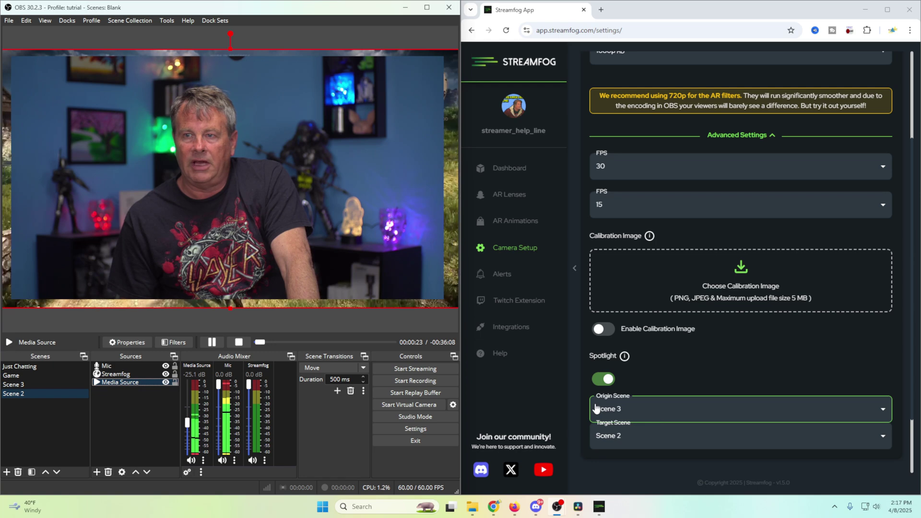
# With Scene 3 active and Scene 2 as the Spotlight target scene, play the Hearts Flow animation to test the scene switch.
pyautogui.click(61, 386)
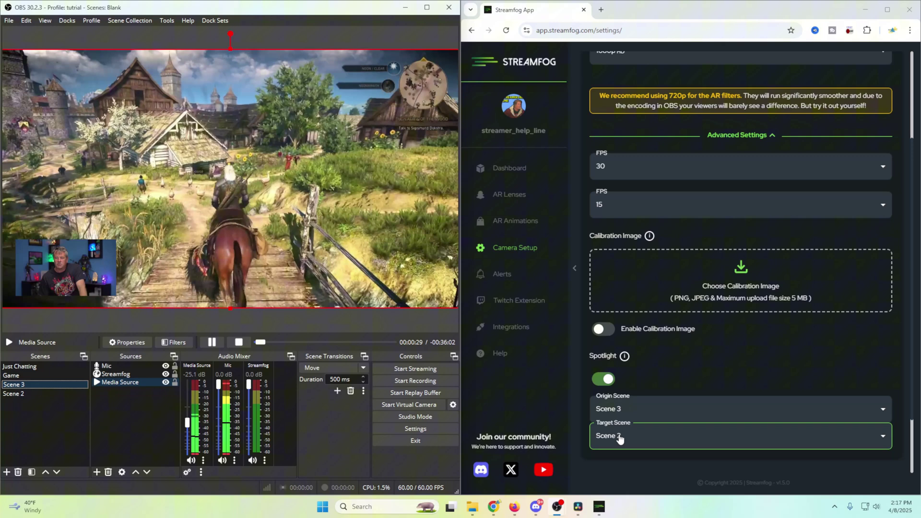
pyautogui.click(658, 442)
pyautogui.click(609, 470)
pyautogui.click(2, 380)
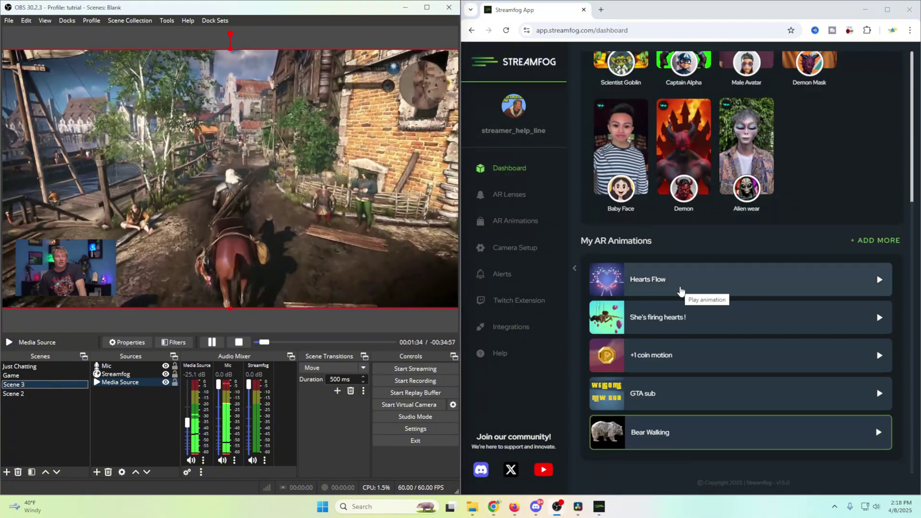
pyautogui.click(681, 290)
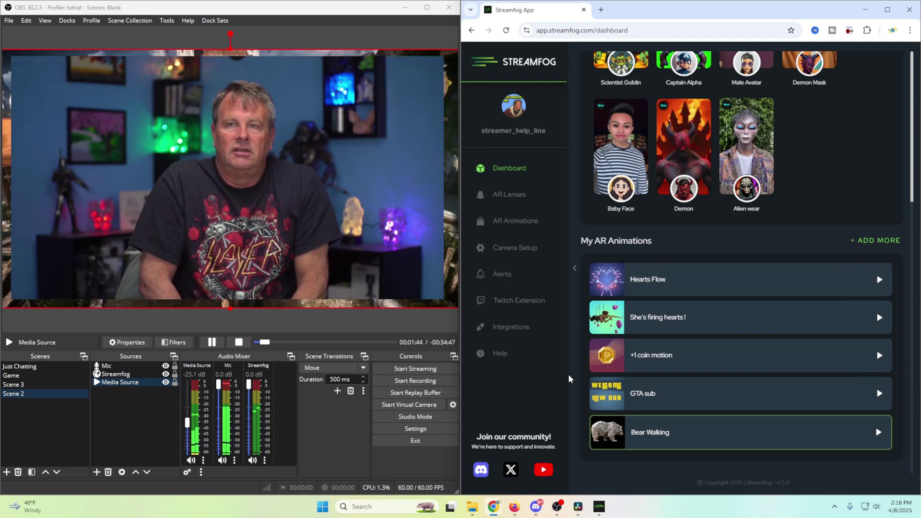
# Return OBS to Scene 3 and play the +1 coin motion animation to test the scene switch again.
pyautogui.press('F3')
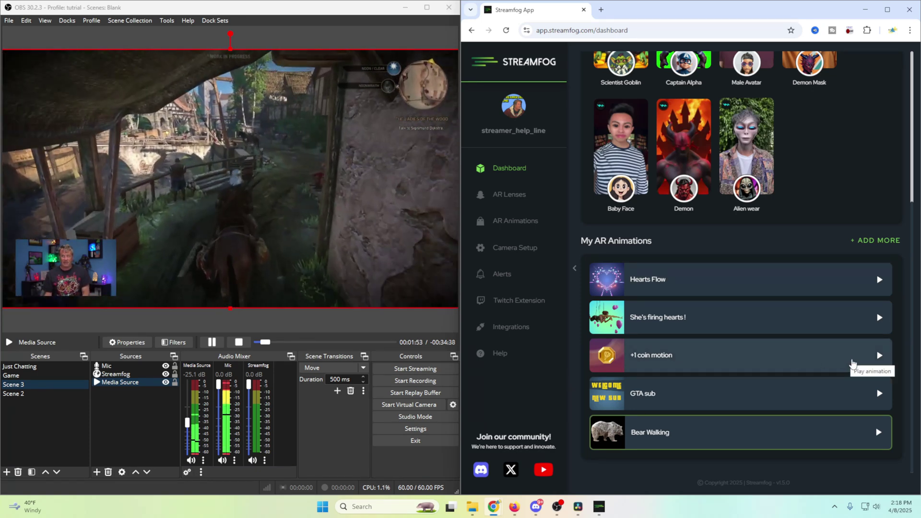
pyautogui.click(853, 364)
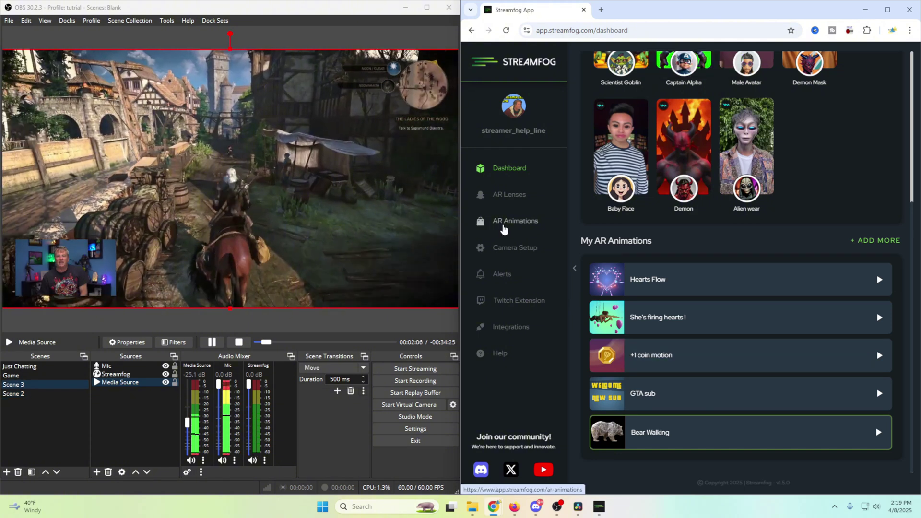
# View the custom uploads in the AR Animations library in a maximized browser window, and bring the OBS tutorial profile window back to the front.
pyautogui.click(503, 226)
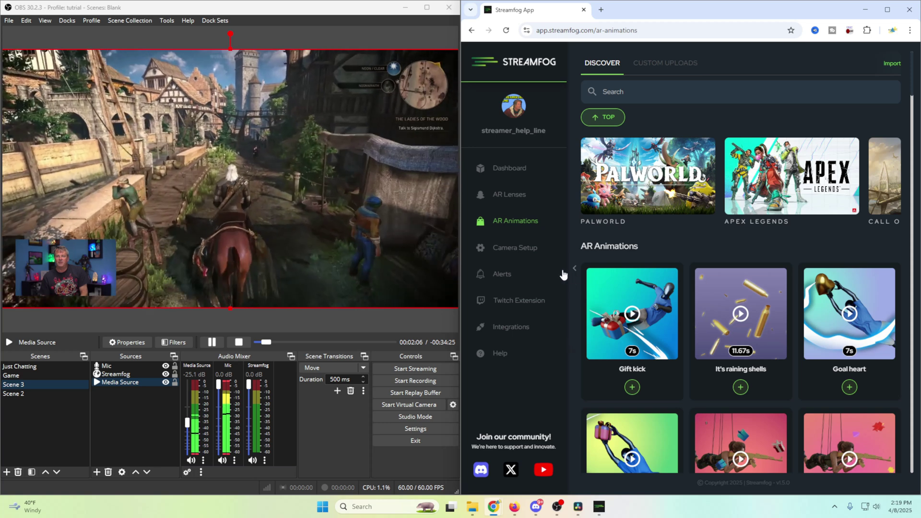
pyautogui.moveTo(668, 14); pyautogui.dragTo(482, 146)
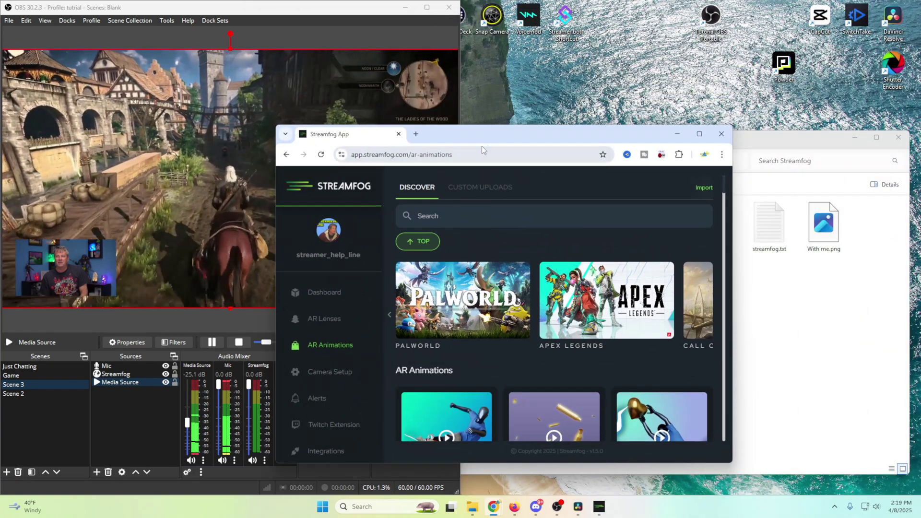
pyautogui.doubleClick(481, 146)
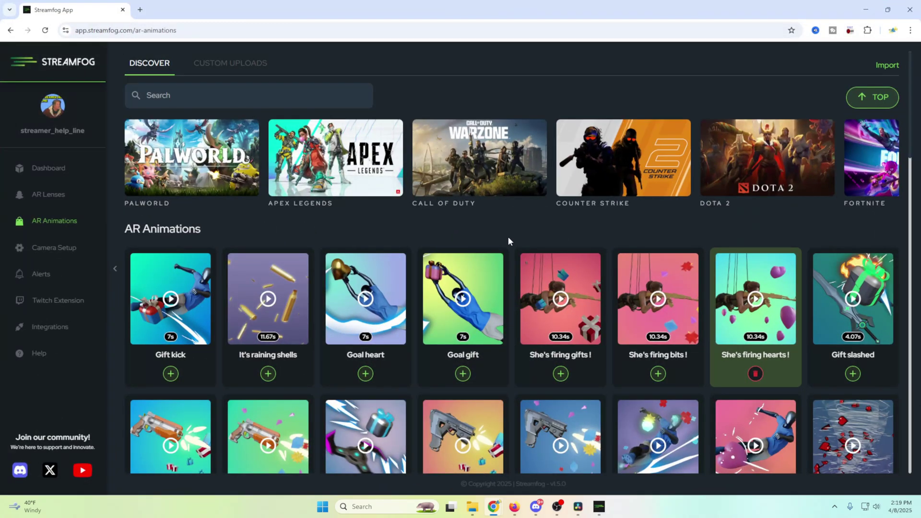
pyautogui.click(227, 64)
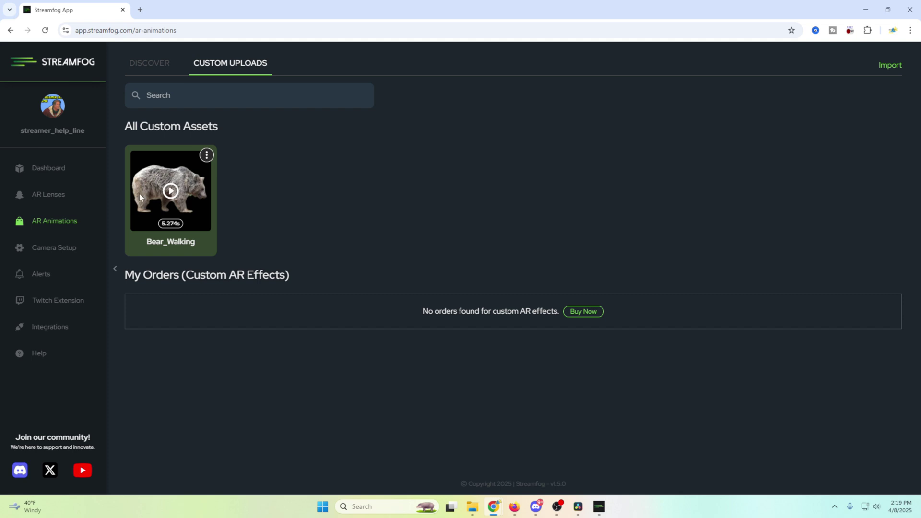
pyautogui.click(557, 512)
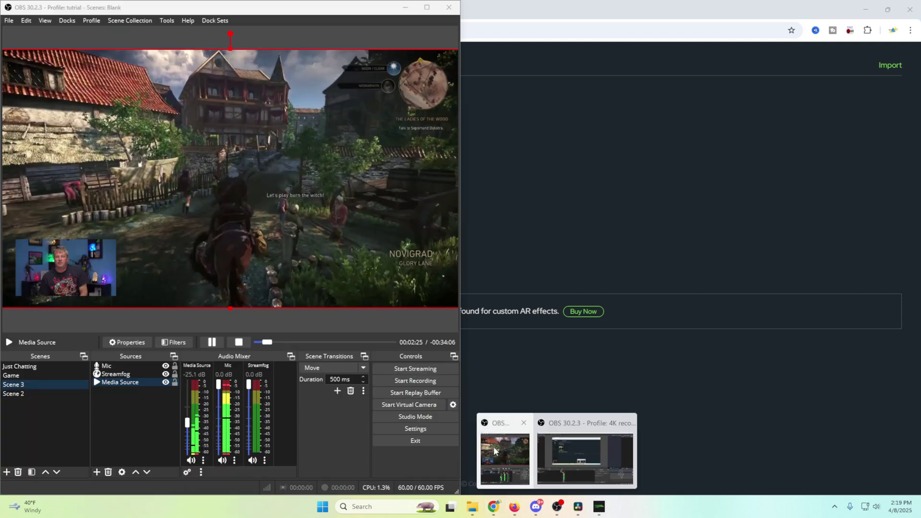
pyautogui.click(505, 458)
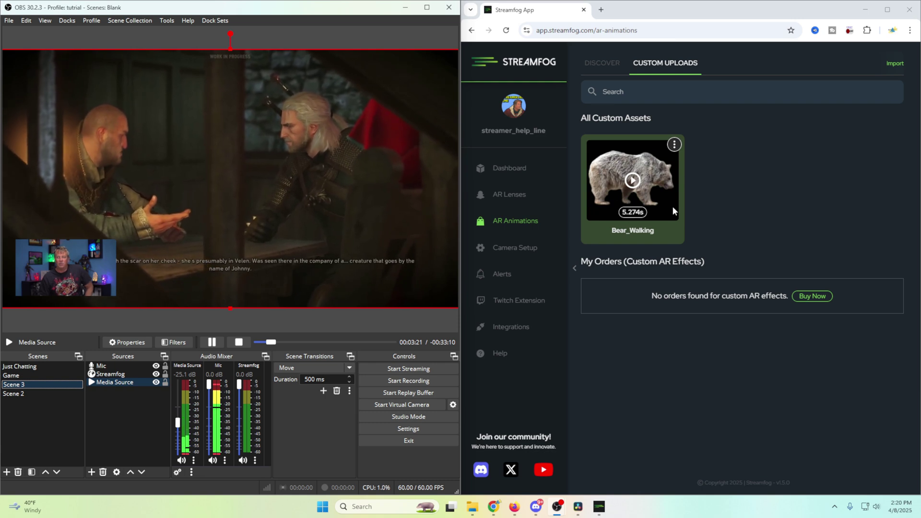
# Show My AR Animations on the Streamfog dashboard and test switching OBS from Scene 3 to Scene 2 and back.
pyautogui.click(519, 174)
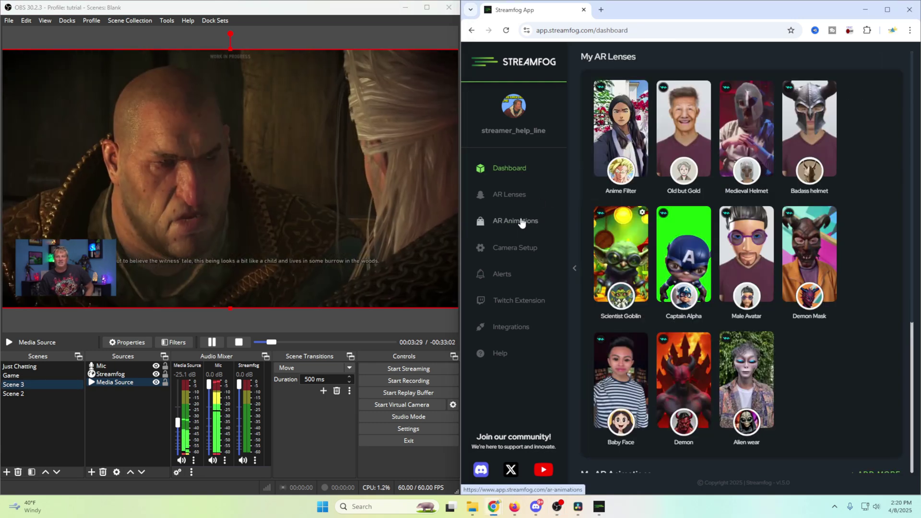
pyautogui.scroll(-5, 720, 311)
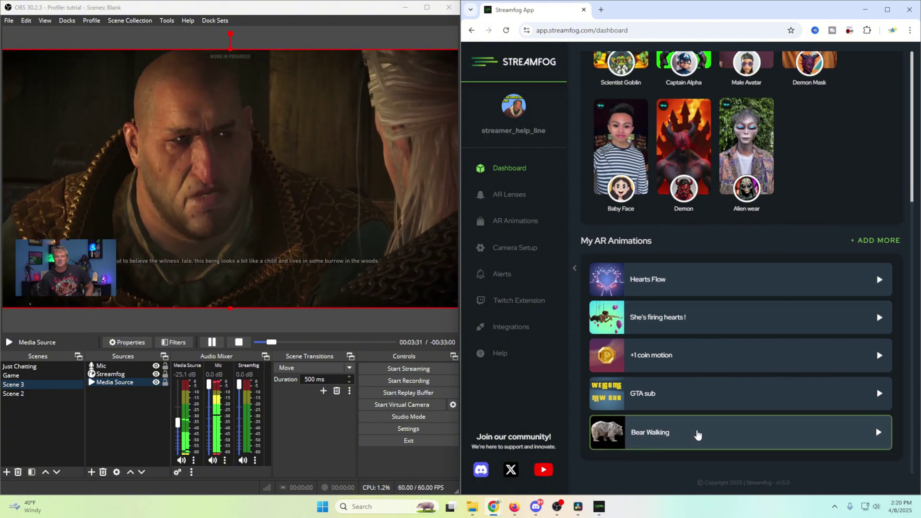
pyautogui.hotkey('ctrl', '2')
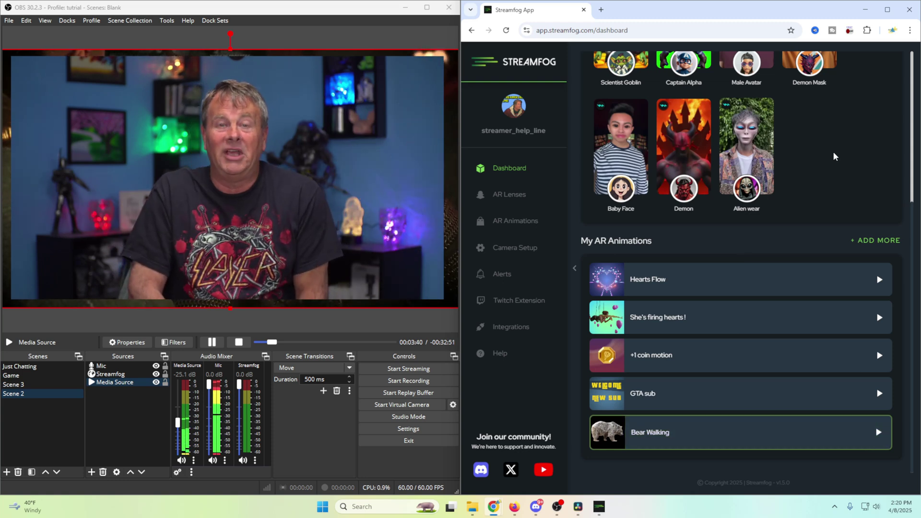
pyautogui.press('F3')
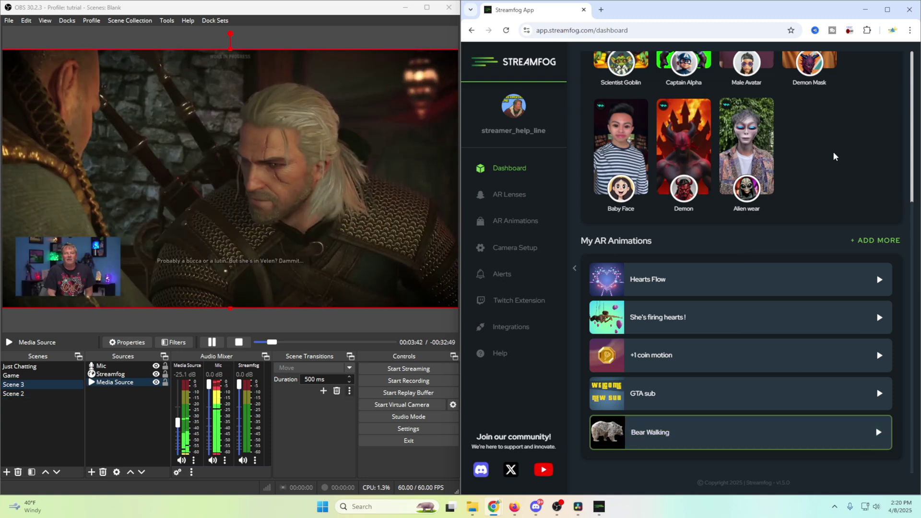